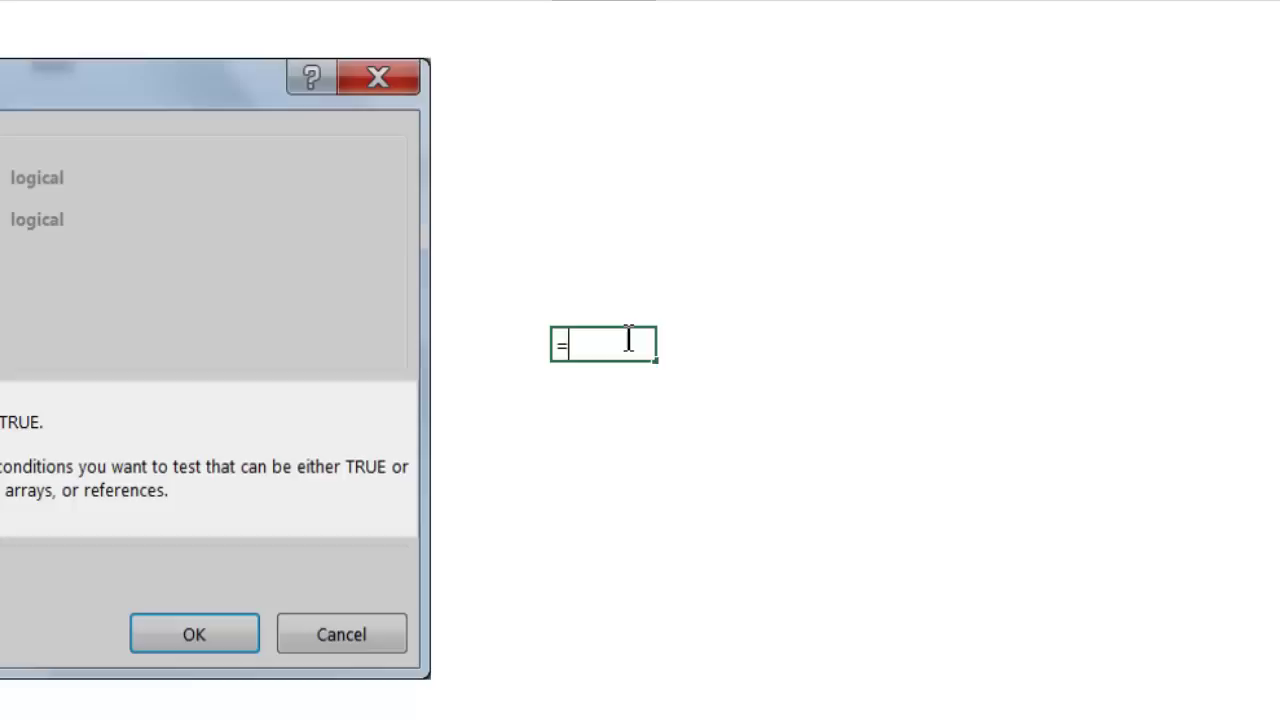
- Complete the formula in the column M cell as =AND(1+1=2,0+0=0,2+2=4)
type("and")
key("Tab")
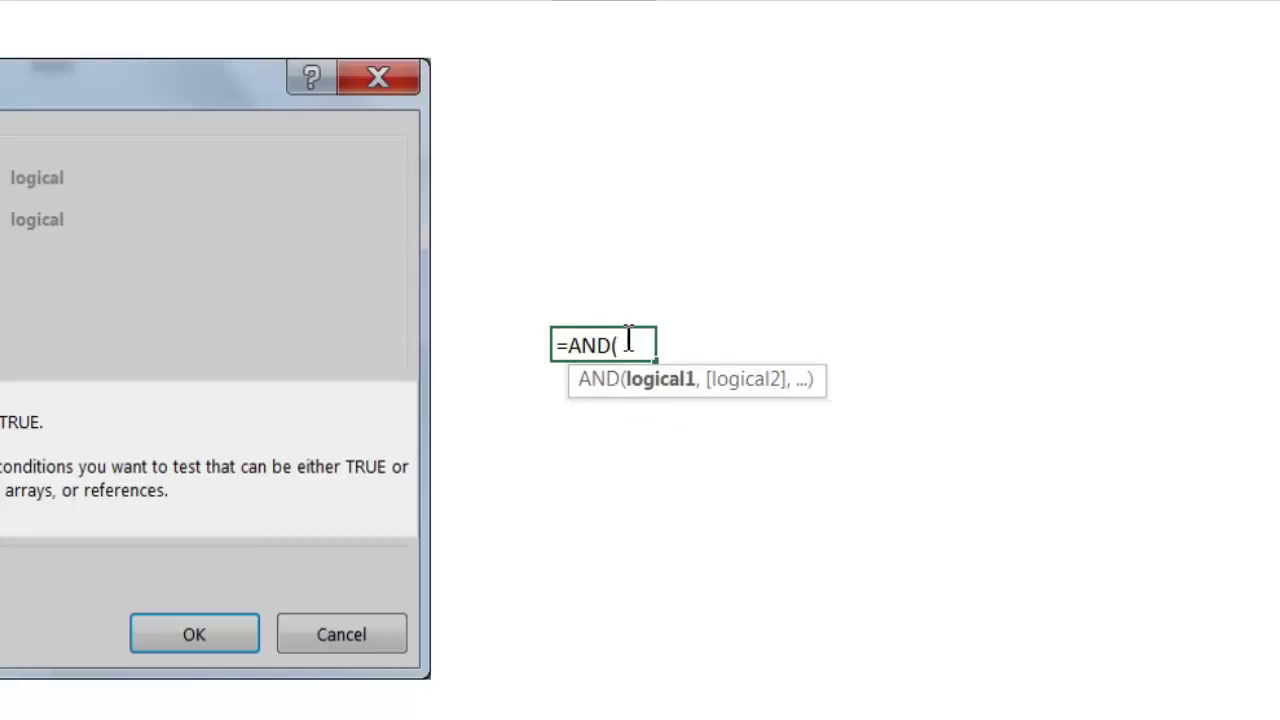
type("1+1=2,")
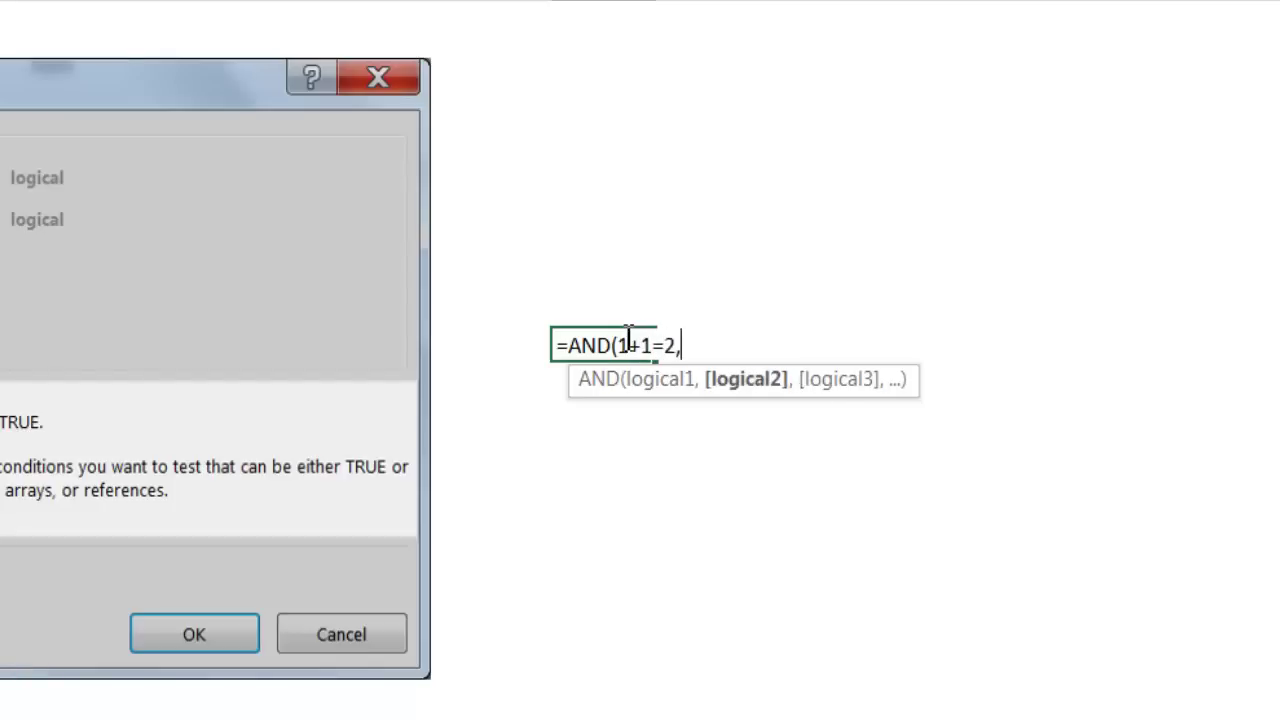
type("0+0=0,")
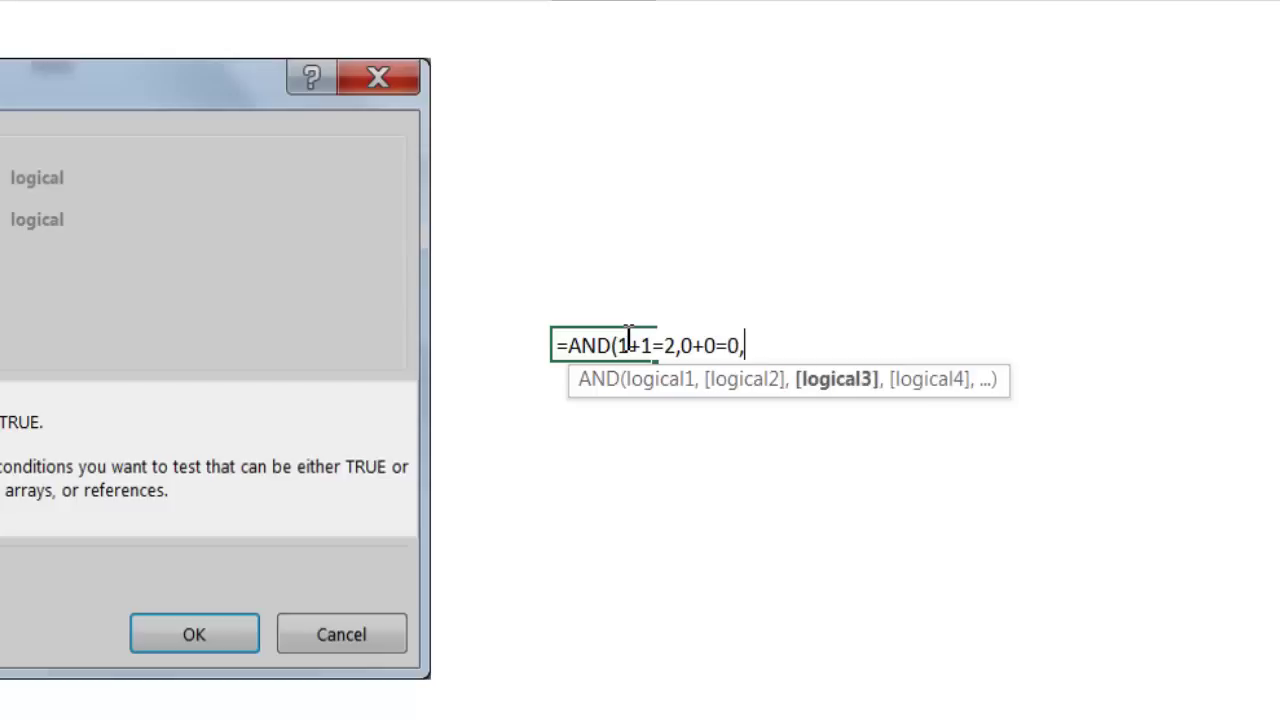
type("2+2=4)")
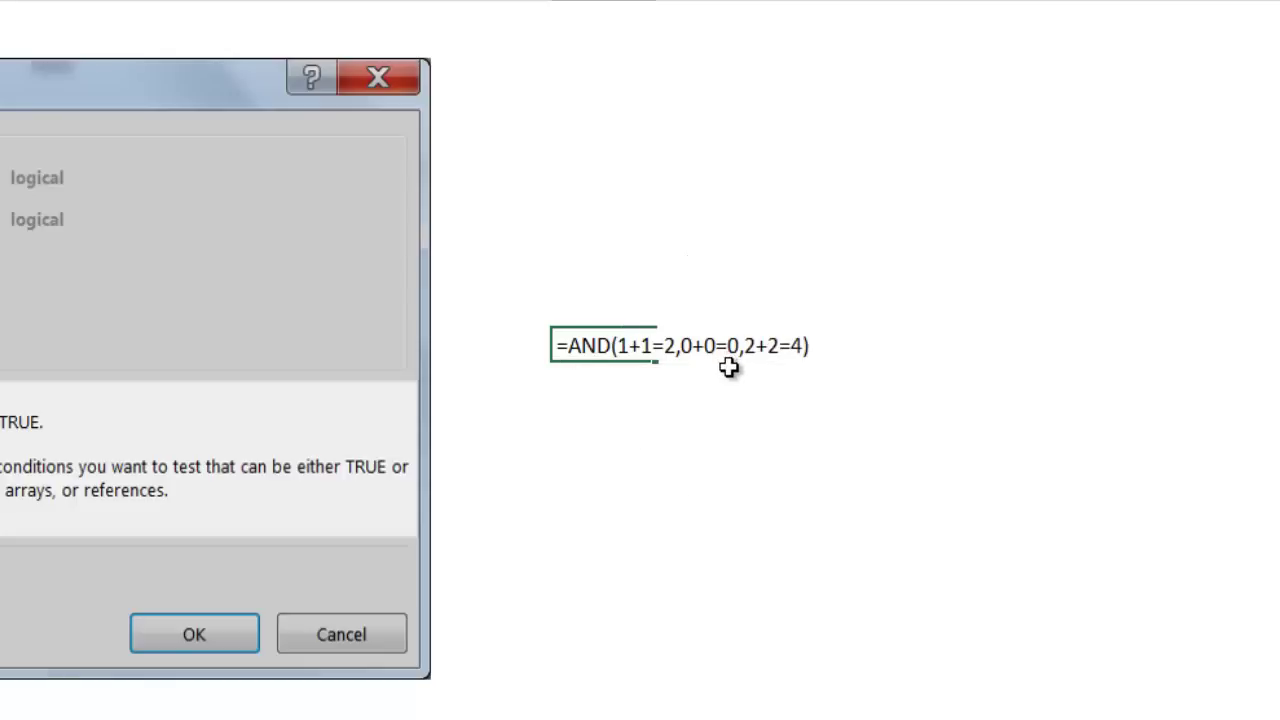
key("Return")
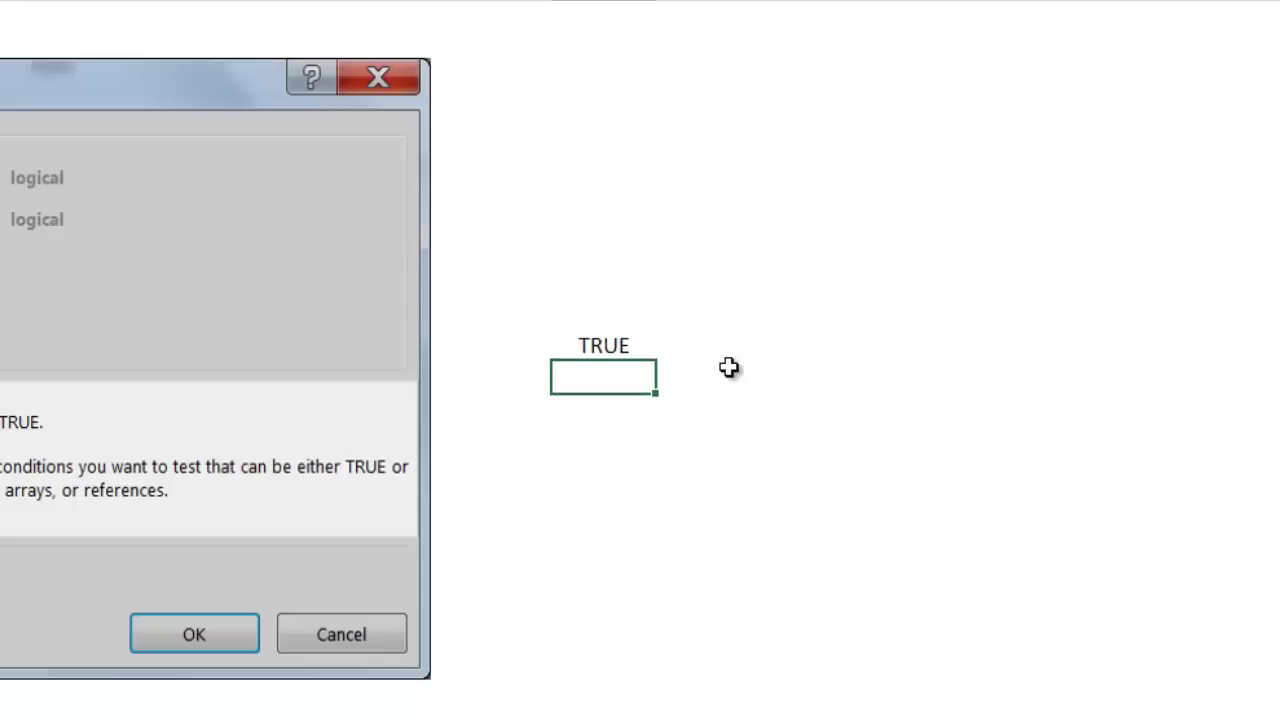
- Change the second condition of the column M AND formula to 0+0=2
left_click(622, 348)
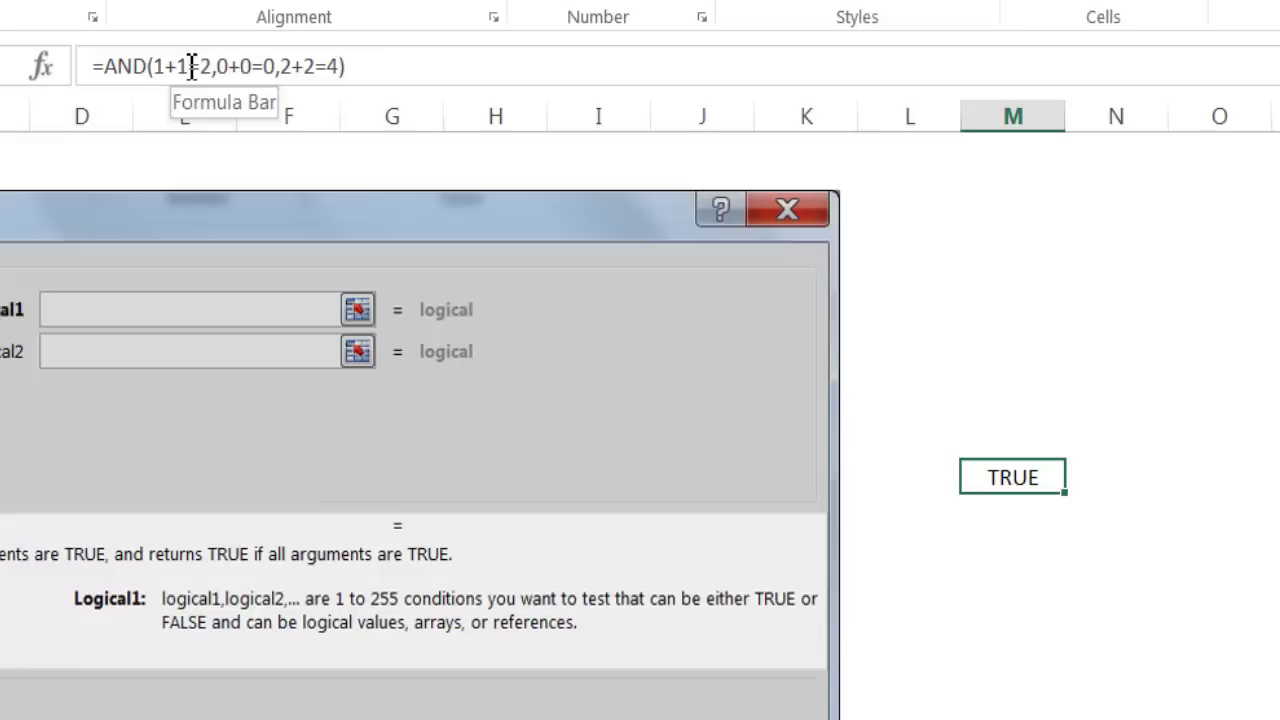
left_click(282, 66)
left_click(281, 66)
key("BackSpace")
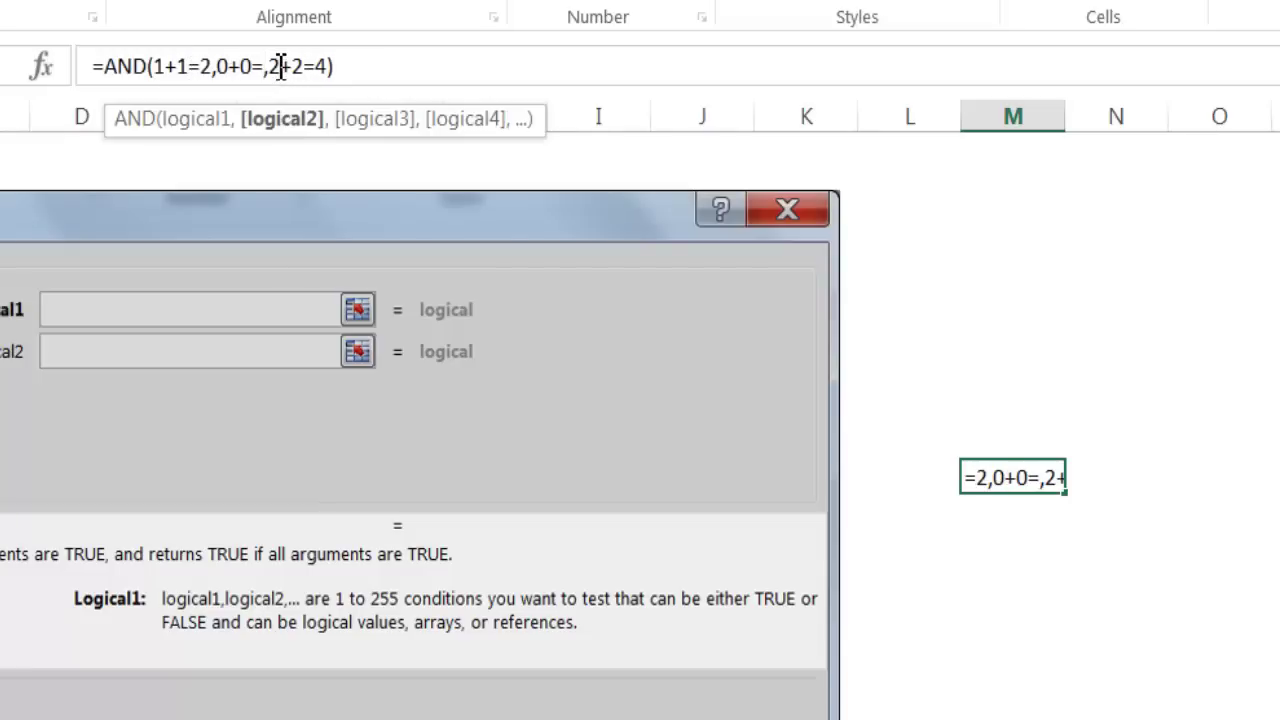
type("2")
key("Return")
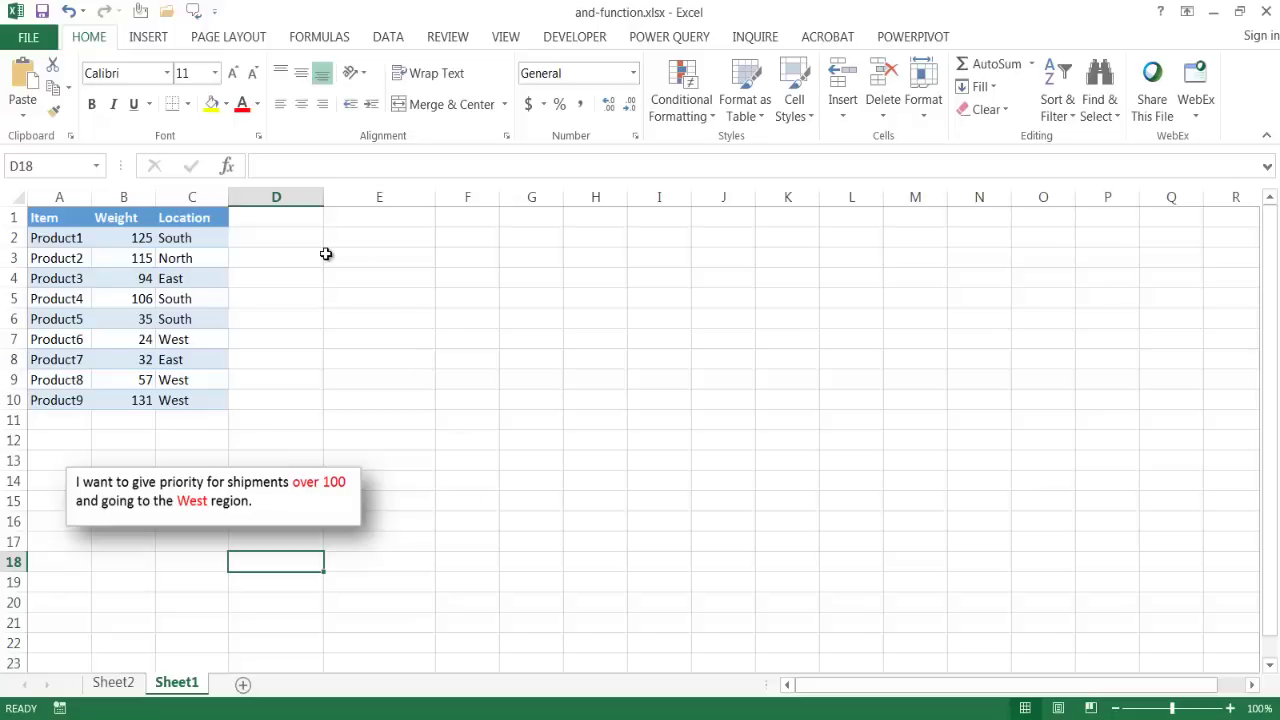
- Enter the header "Priority with IF" in cell D1 of Sheet1
left_click(276, 221)
double_click(277, 221)
type("Pri")
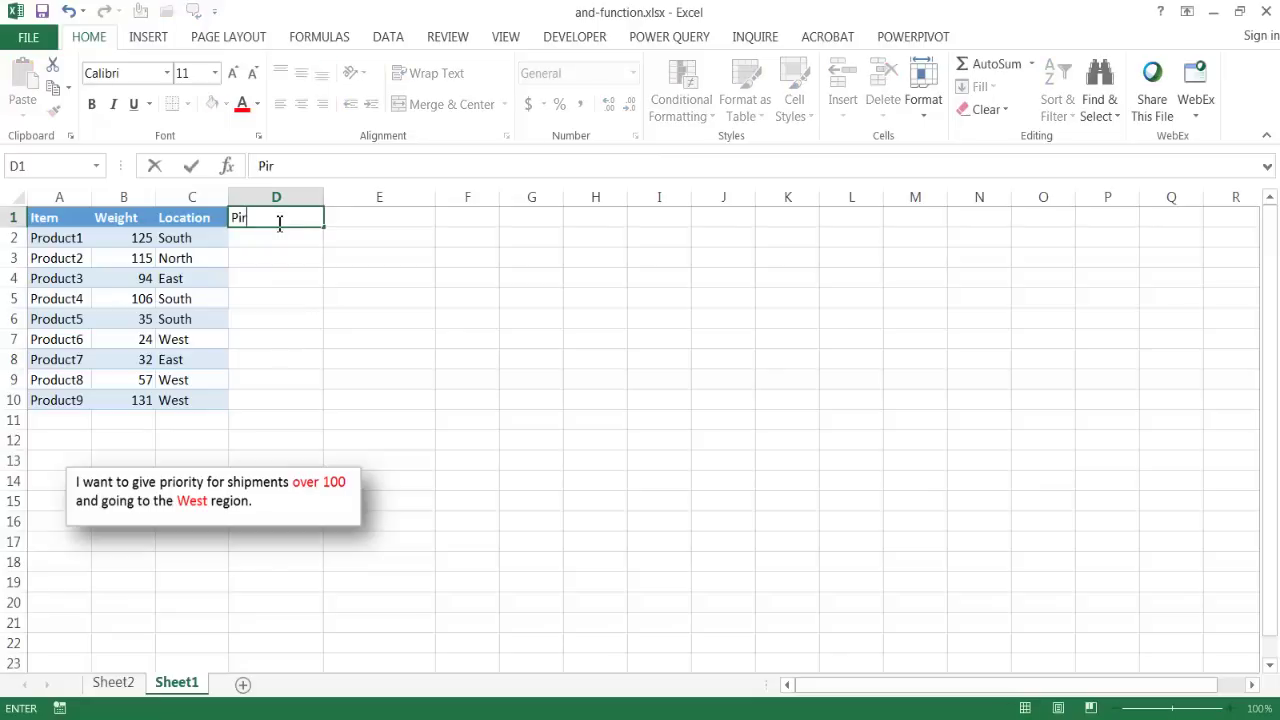
key("BackSpace")
key("BackSpace")
type("riot")
key("BackSpace")
type("rity with IF")
key("Return")
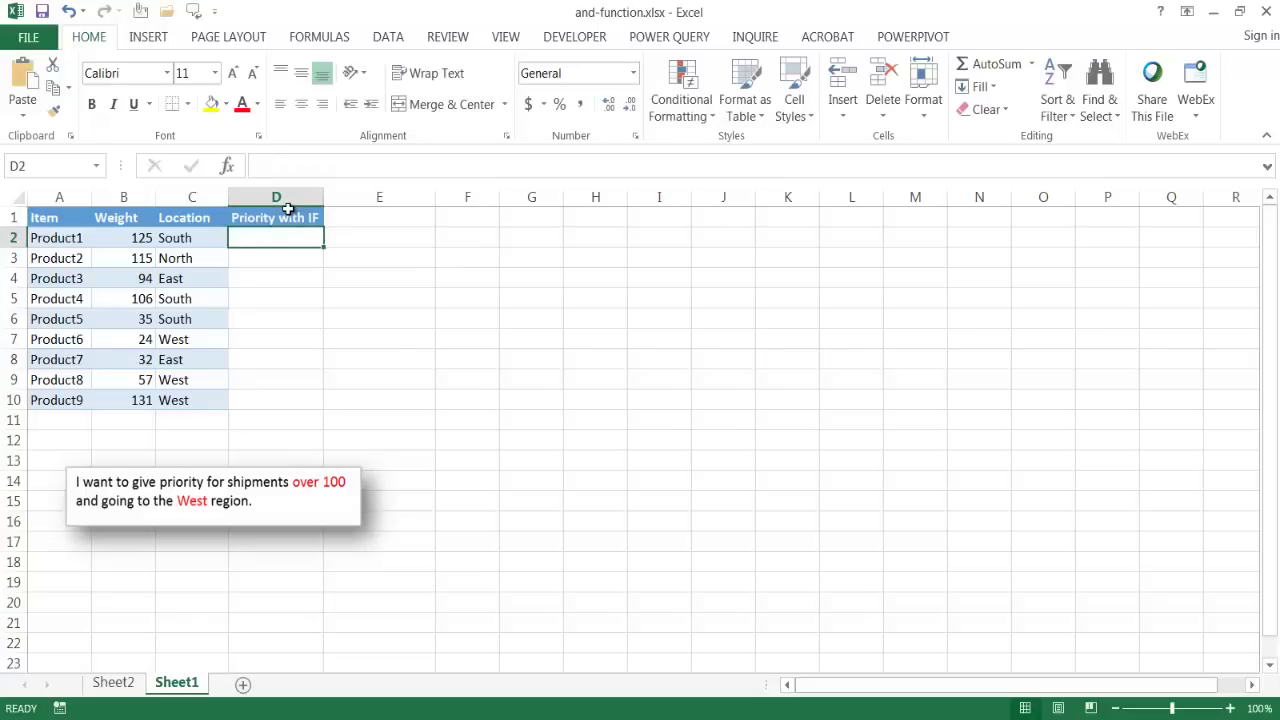
- Begin an IF formula in D2 with the logical test B2>100 for the shipment weight
type("=IF(")
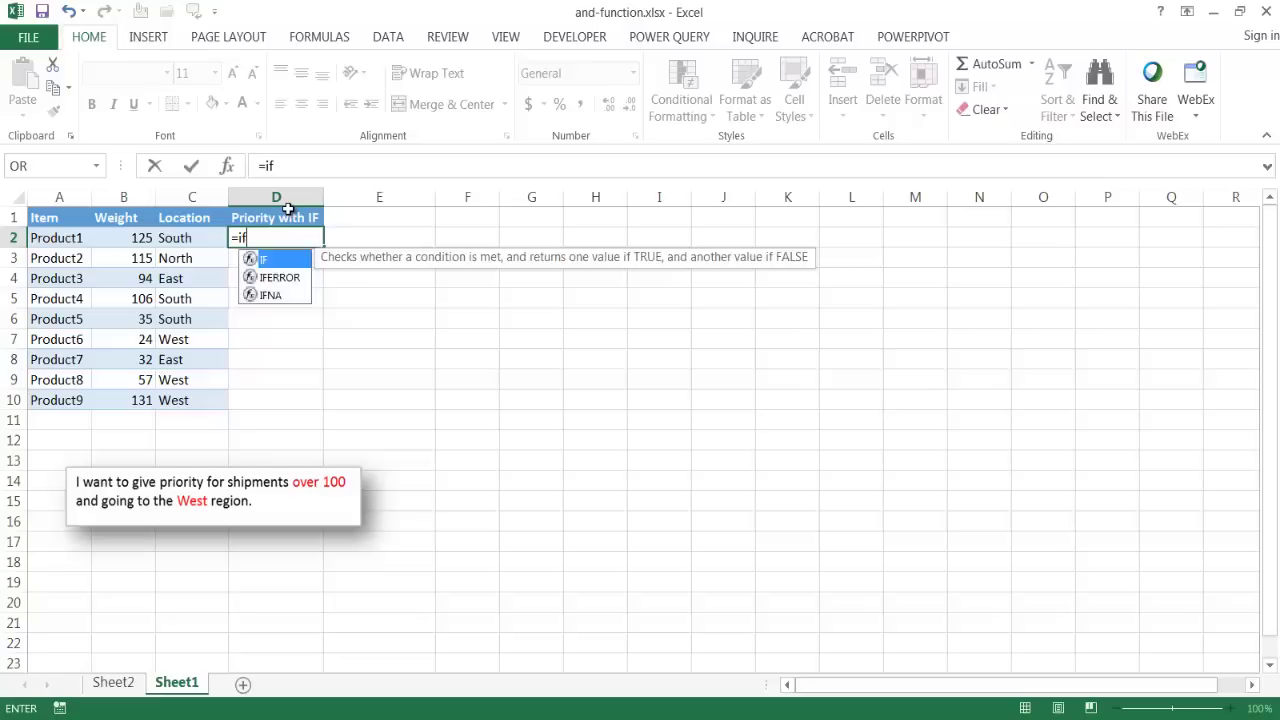
left_click(127, 238)
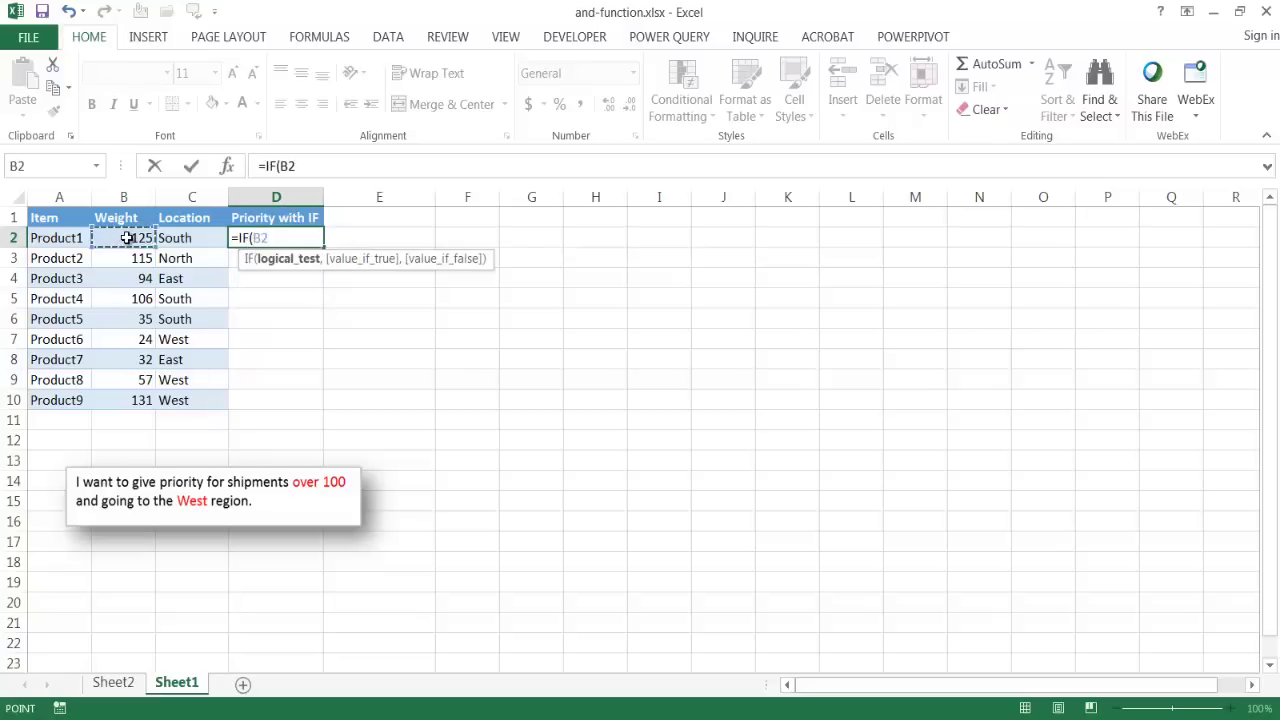
type(">100")
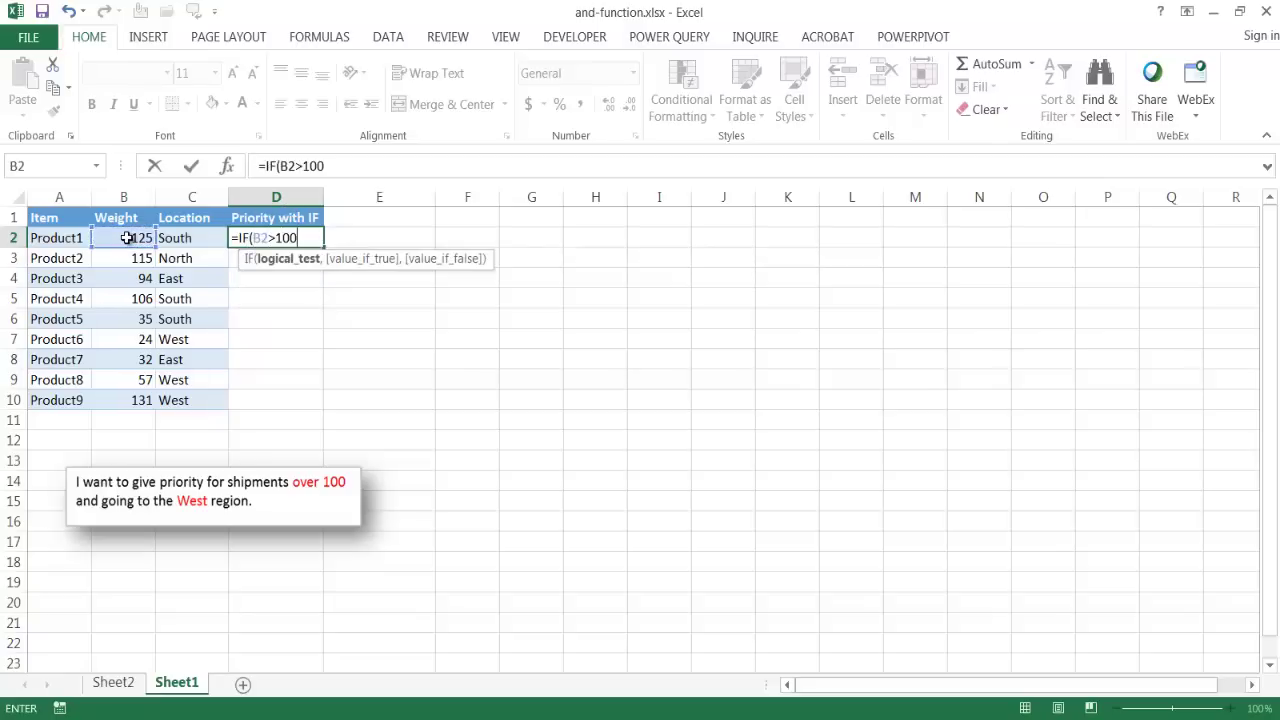
type(",")
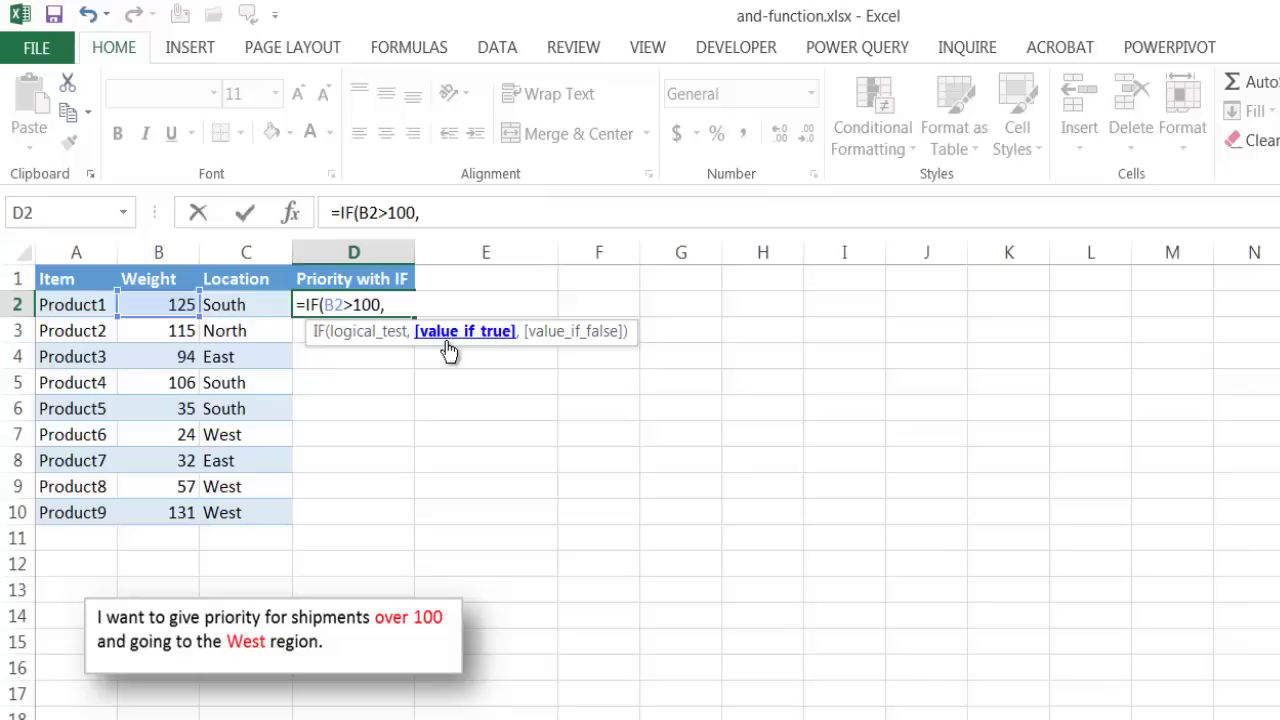
- Nest IF(C2="West",1,0) as the value if true in D2's formula and finish it with 0 as the value if false
type("IF(")
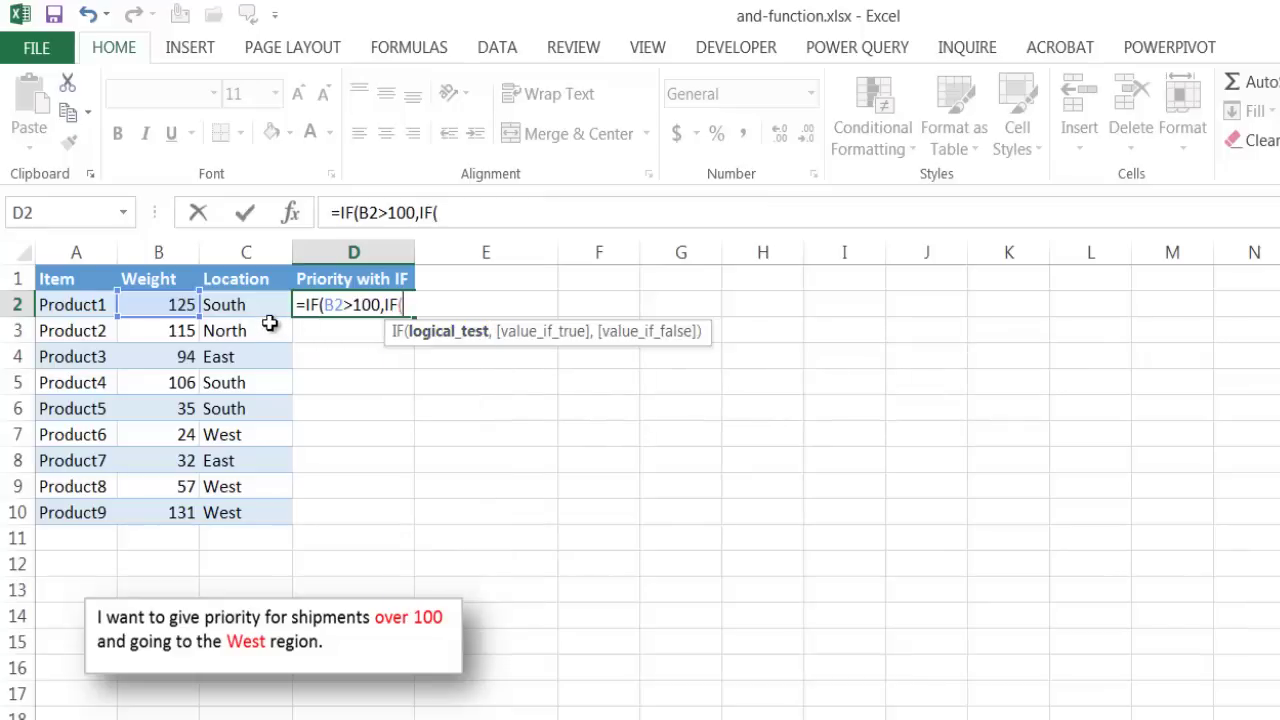
left_click(250, 310)
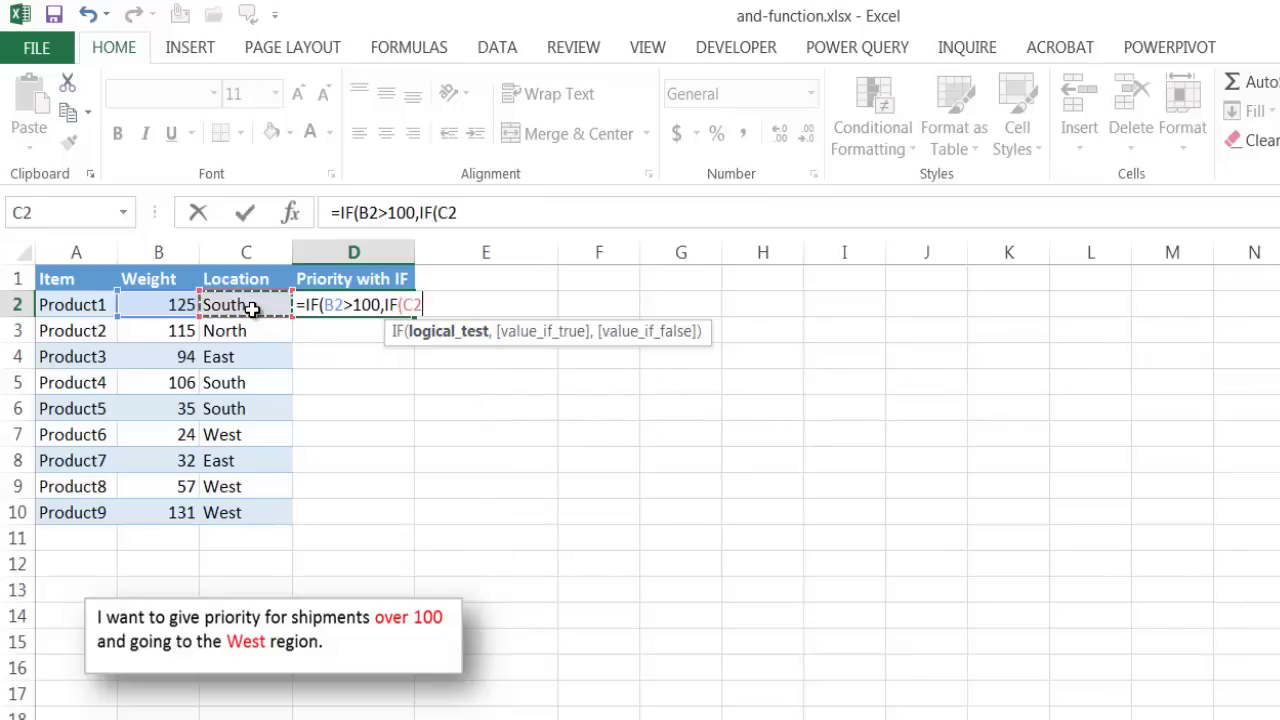
type("=")
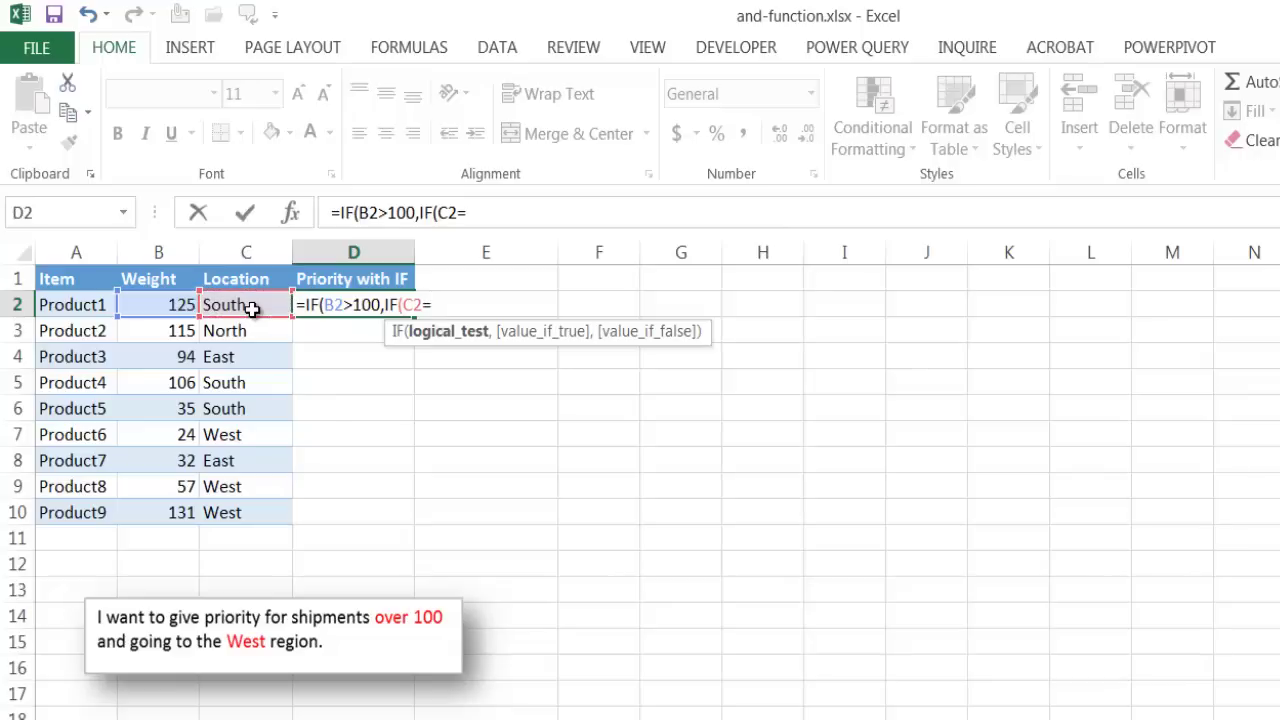
type("\"West\",")
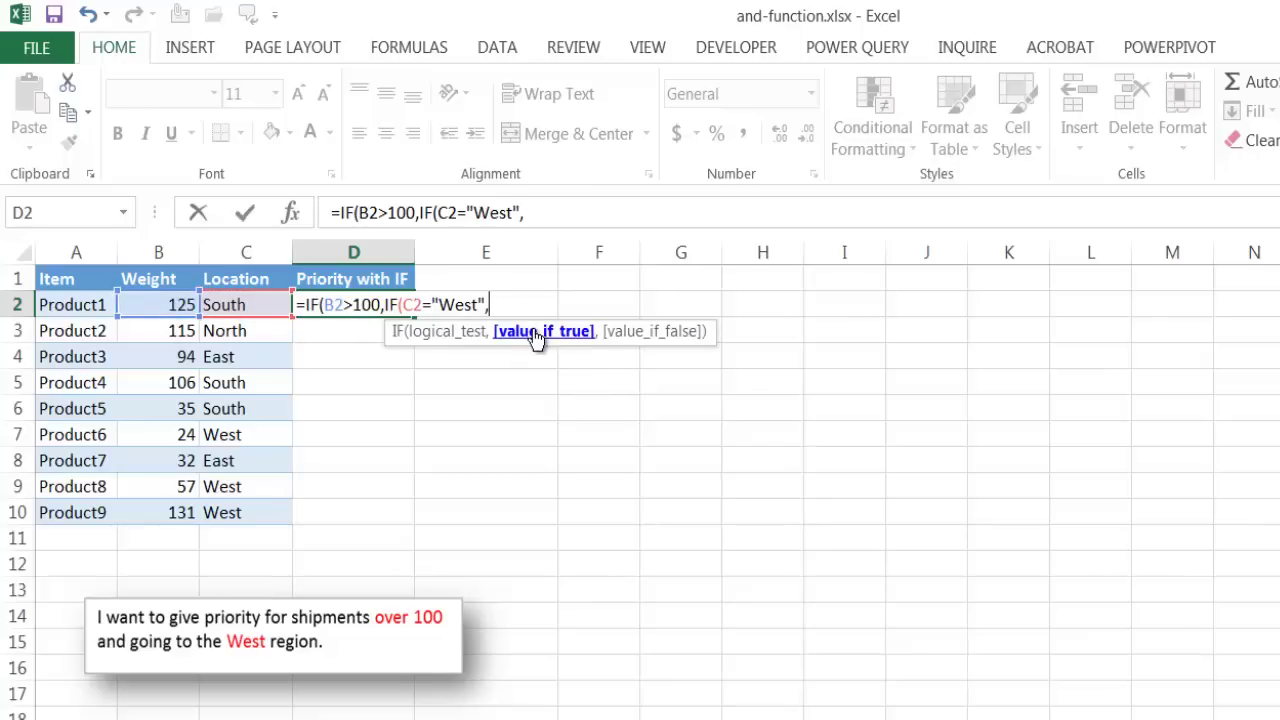
type("1,")
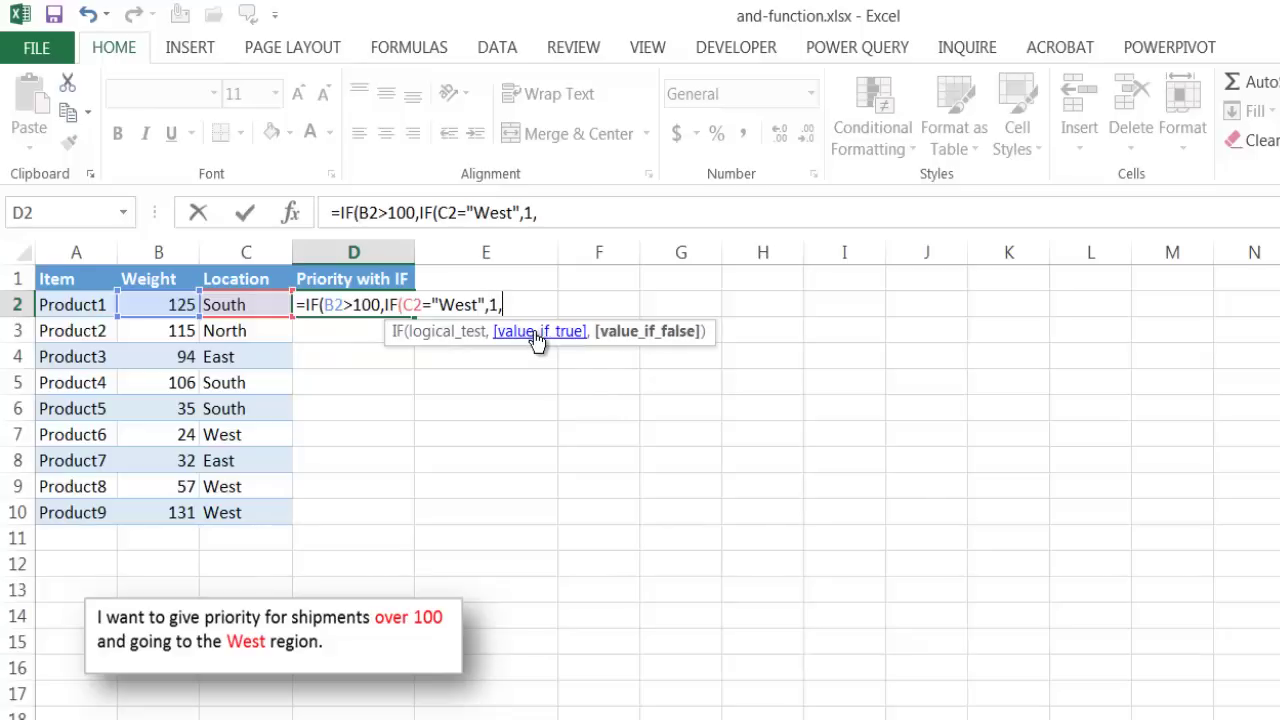
type("0")
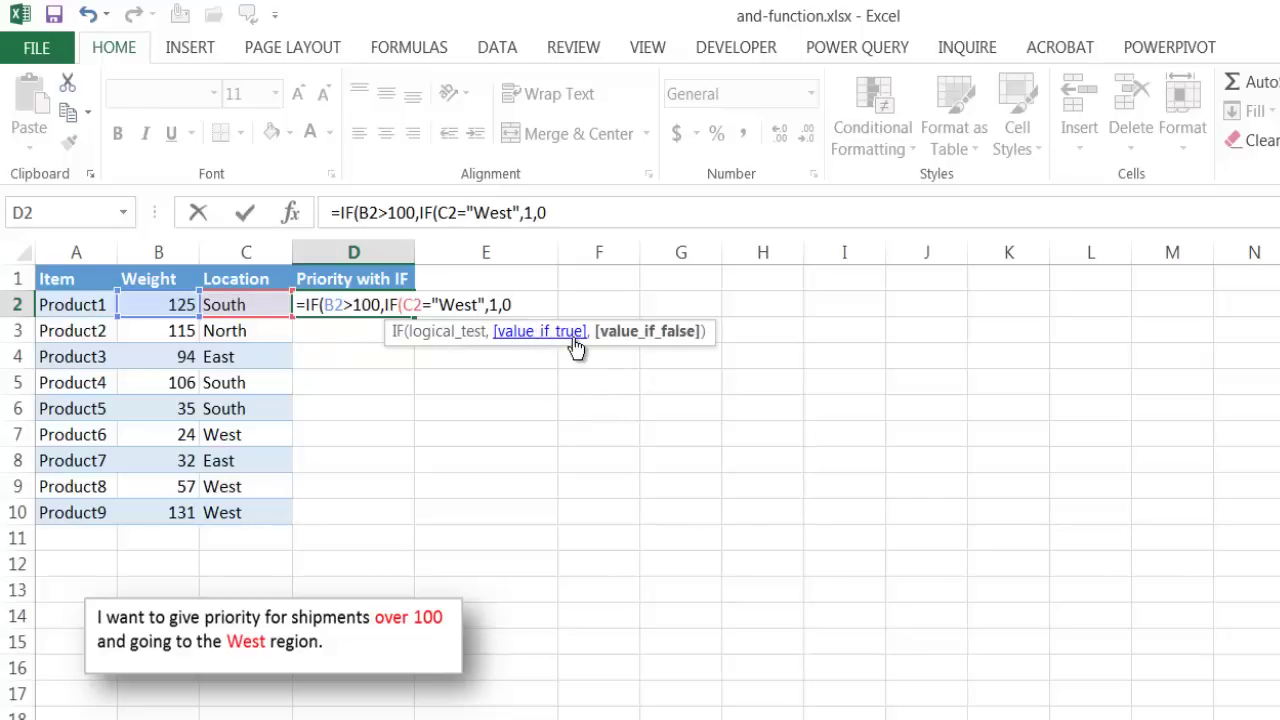
type(")")
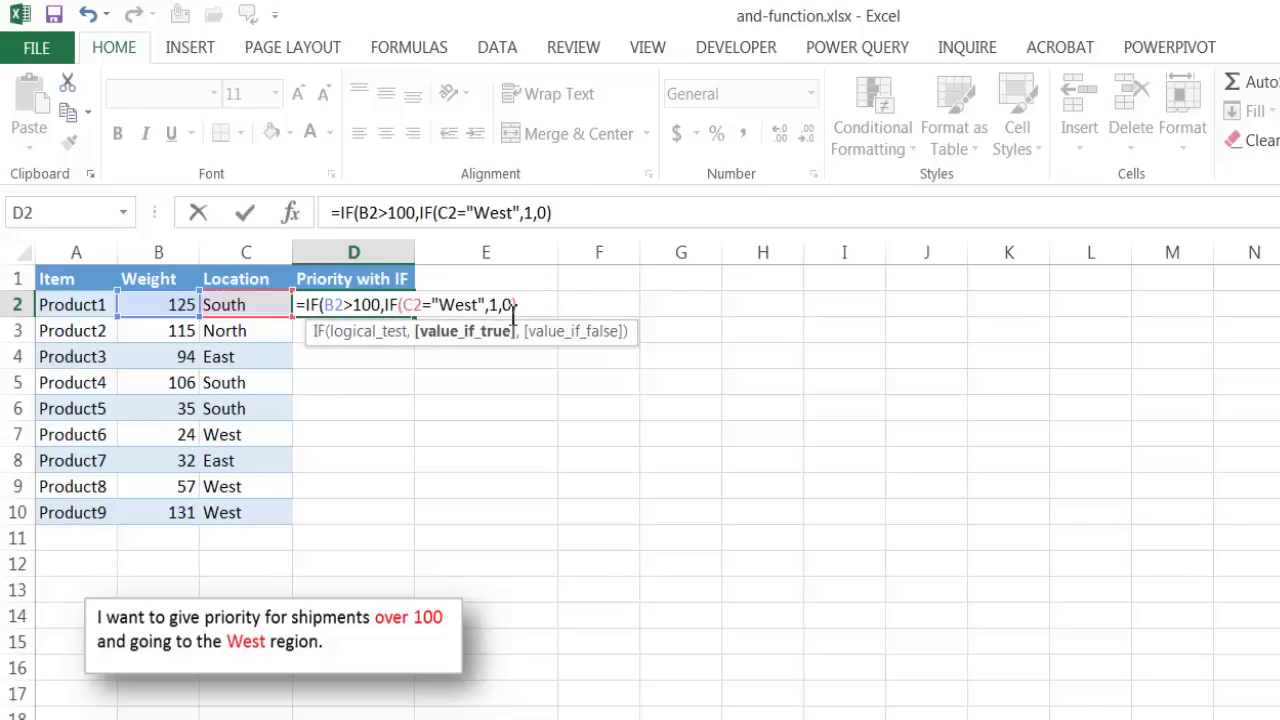
type("),")
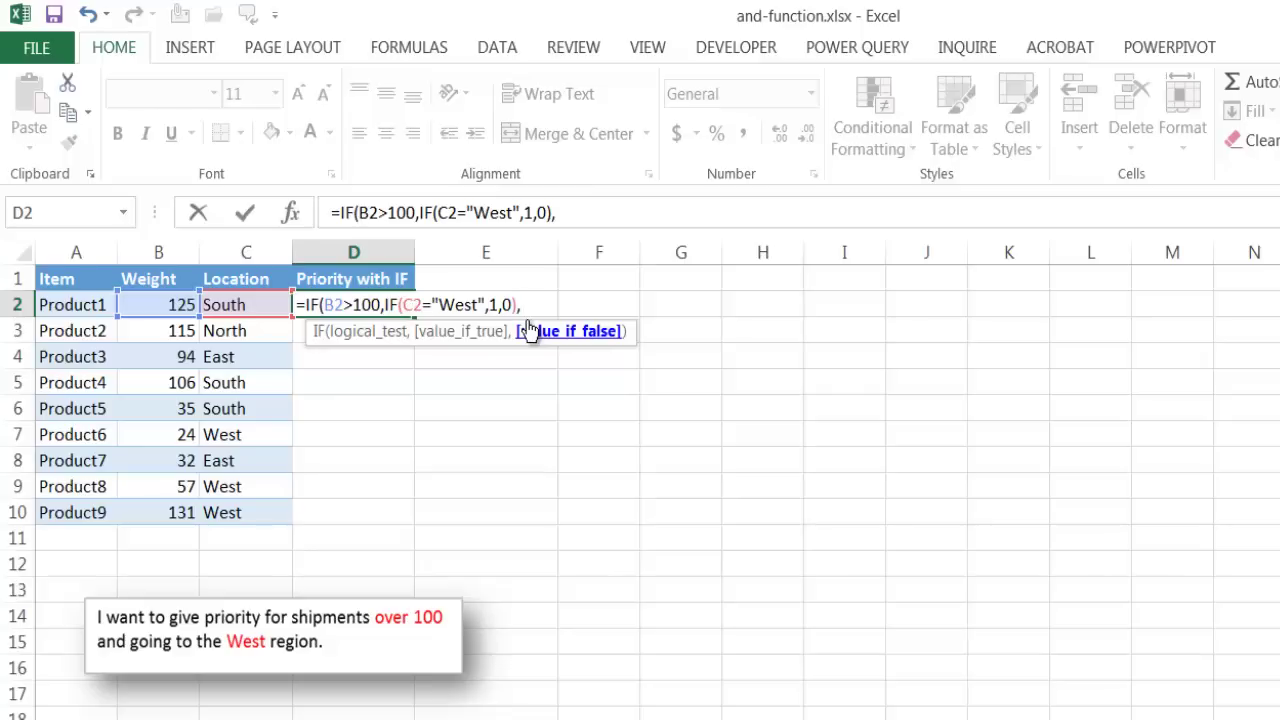
type("0")
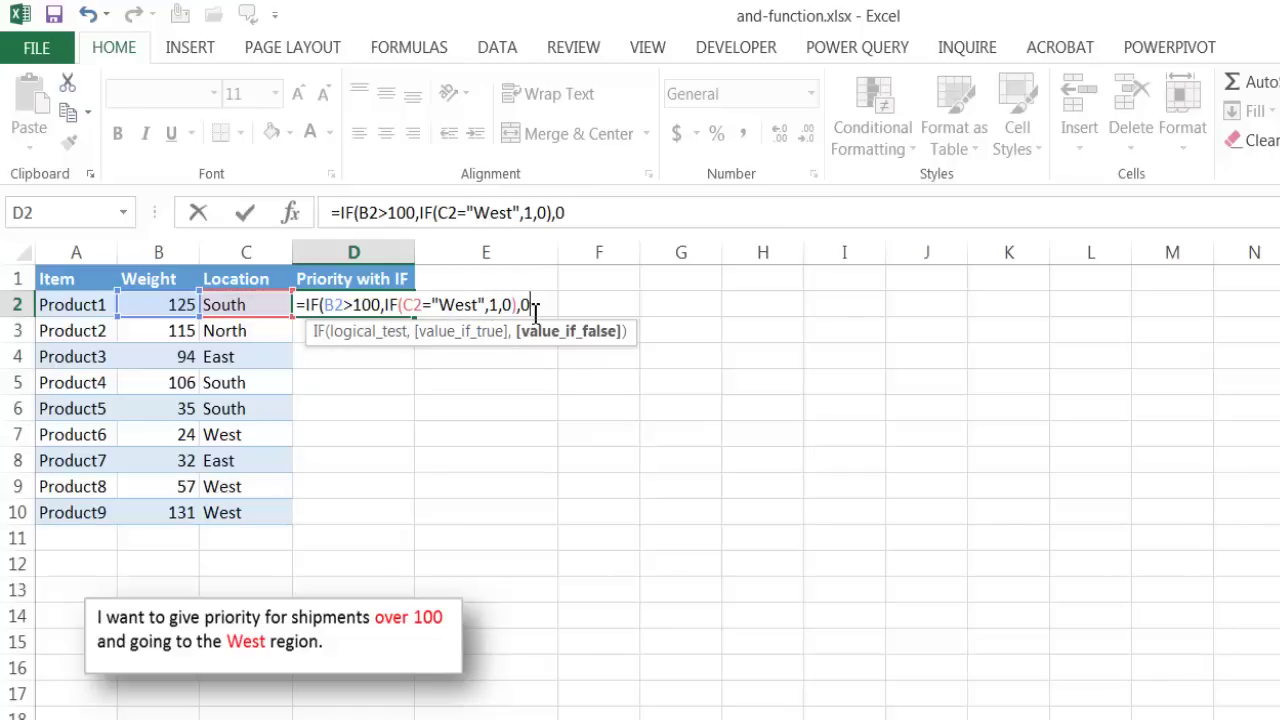
type(")")
key("Return")
- Fill the nested IF formula from D2 down to D10 and check the results for Product8 and Product9 against weight and location
left_click(369, 307)
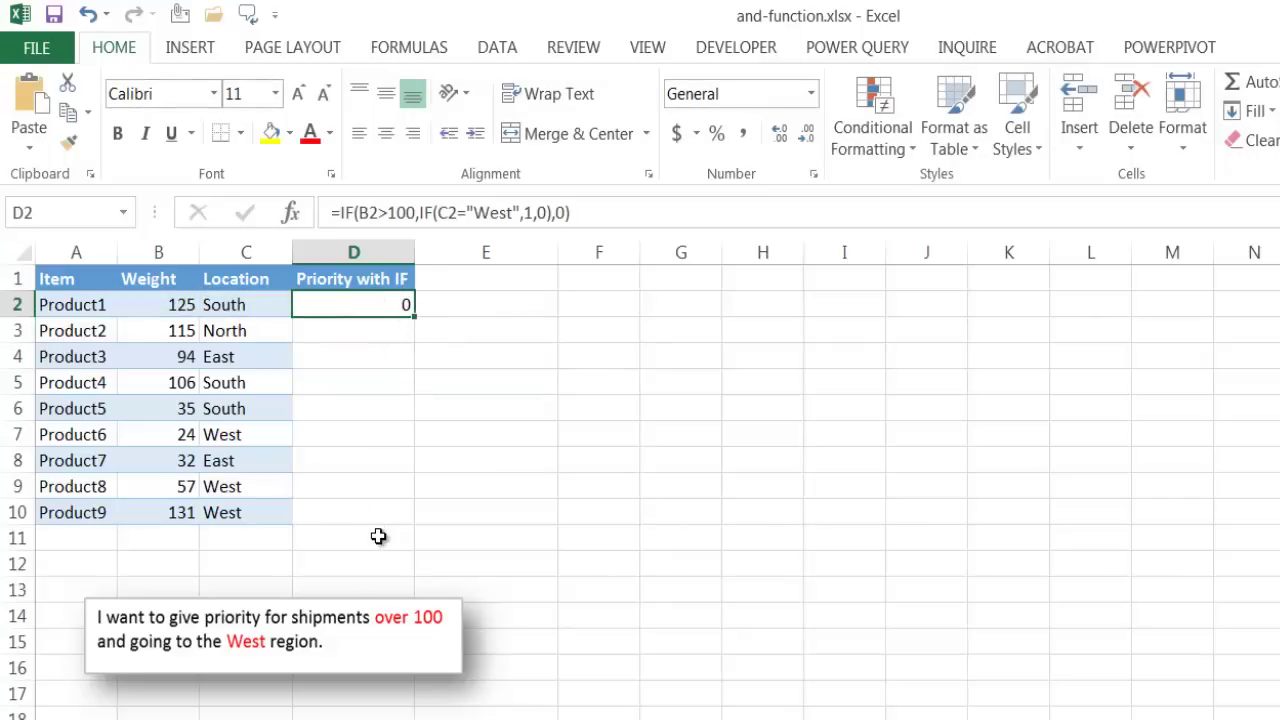
double_click(414, 316)
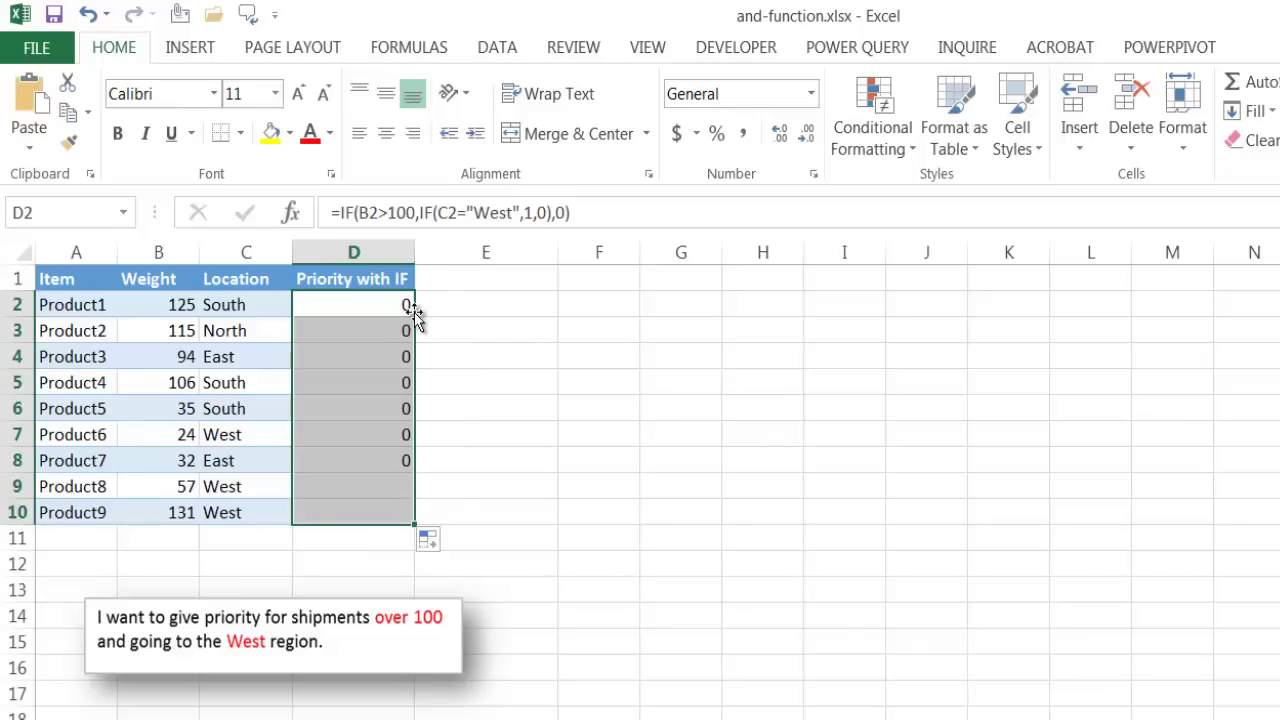
left_click(386, 510)
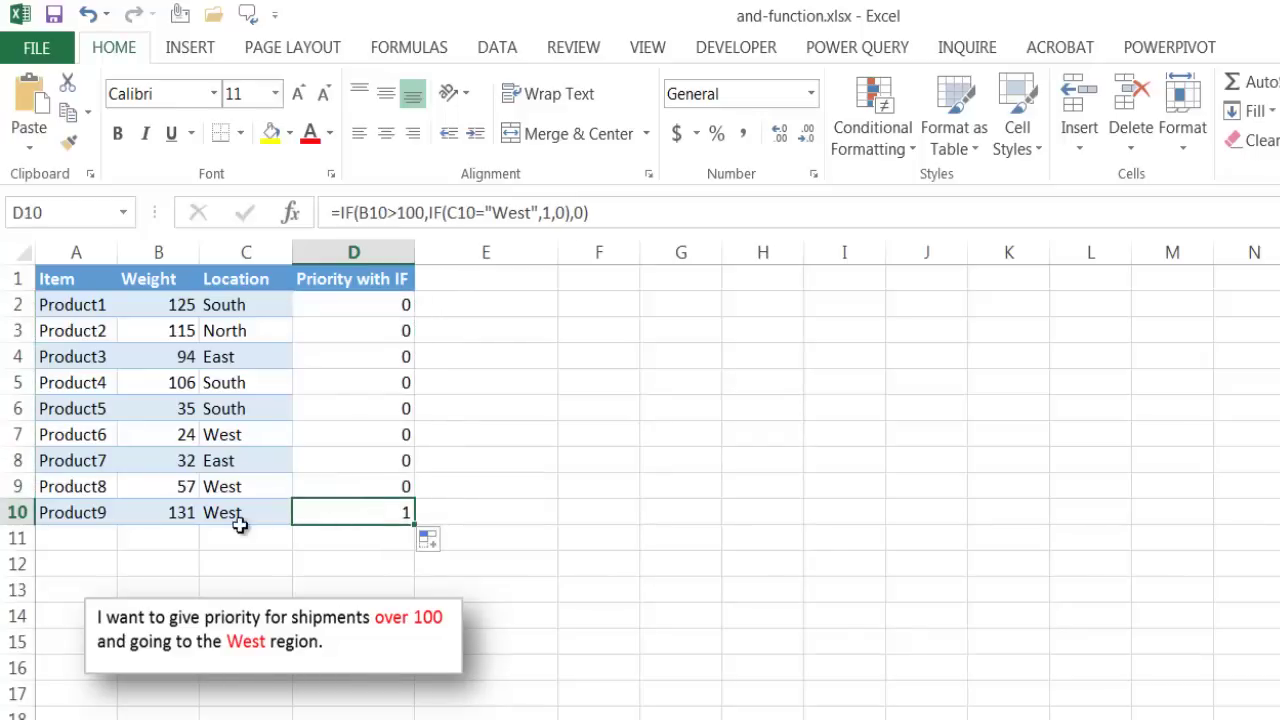
left_click(177, 516)
left_click(254, 516)
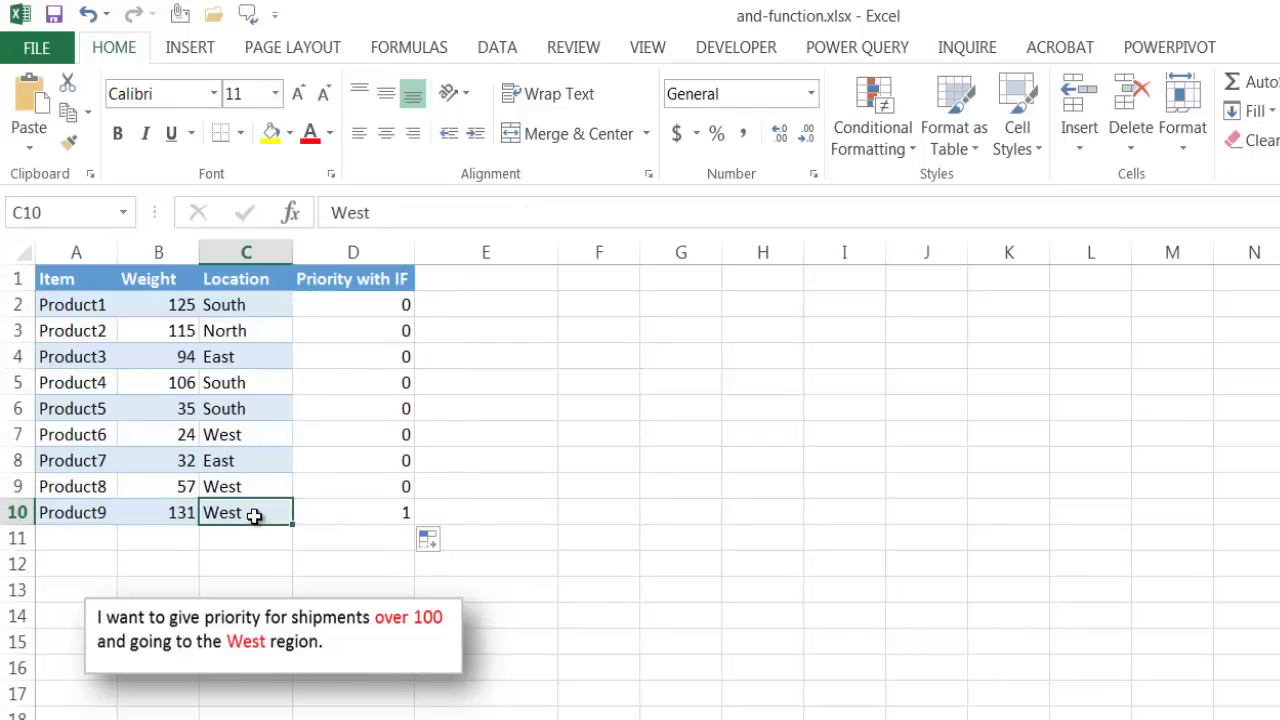
left_click(224, 487)
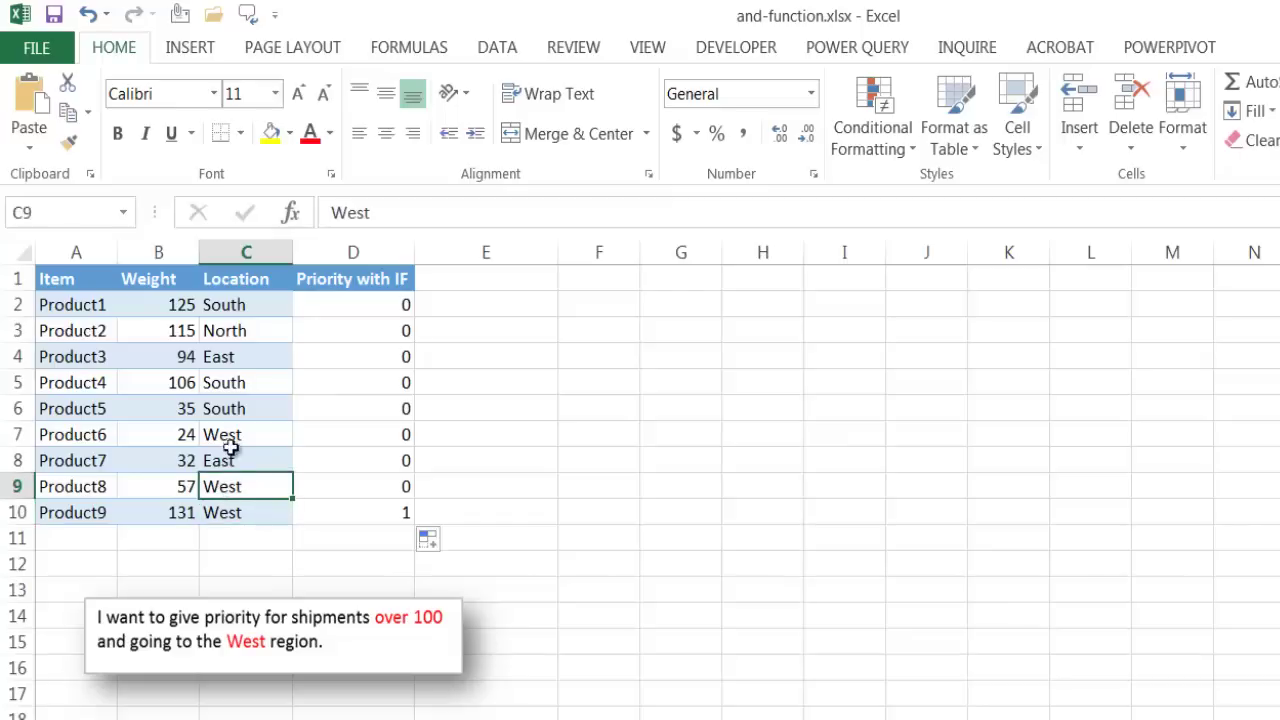
left_click(163, 486)
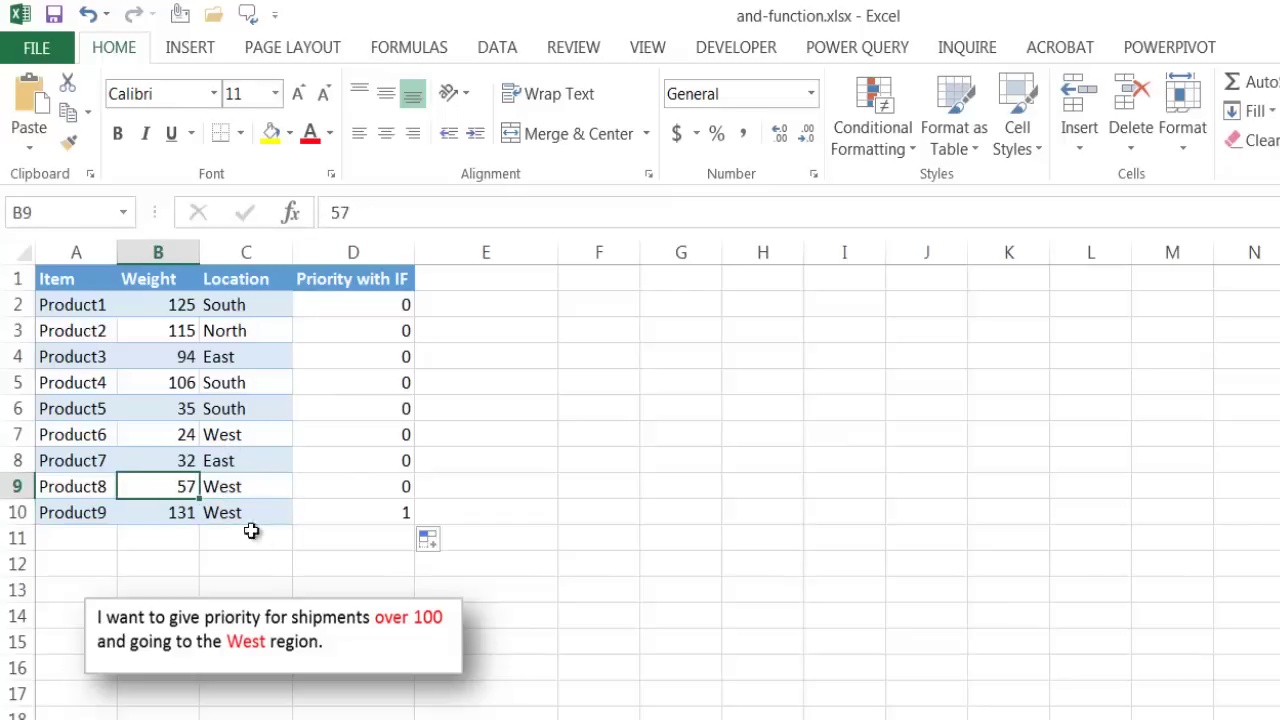
left_click(385, 512)
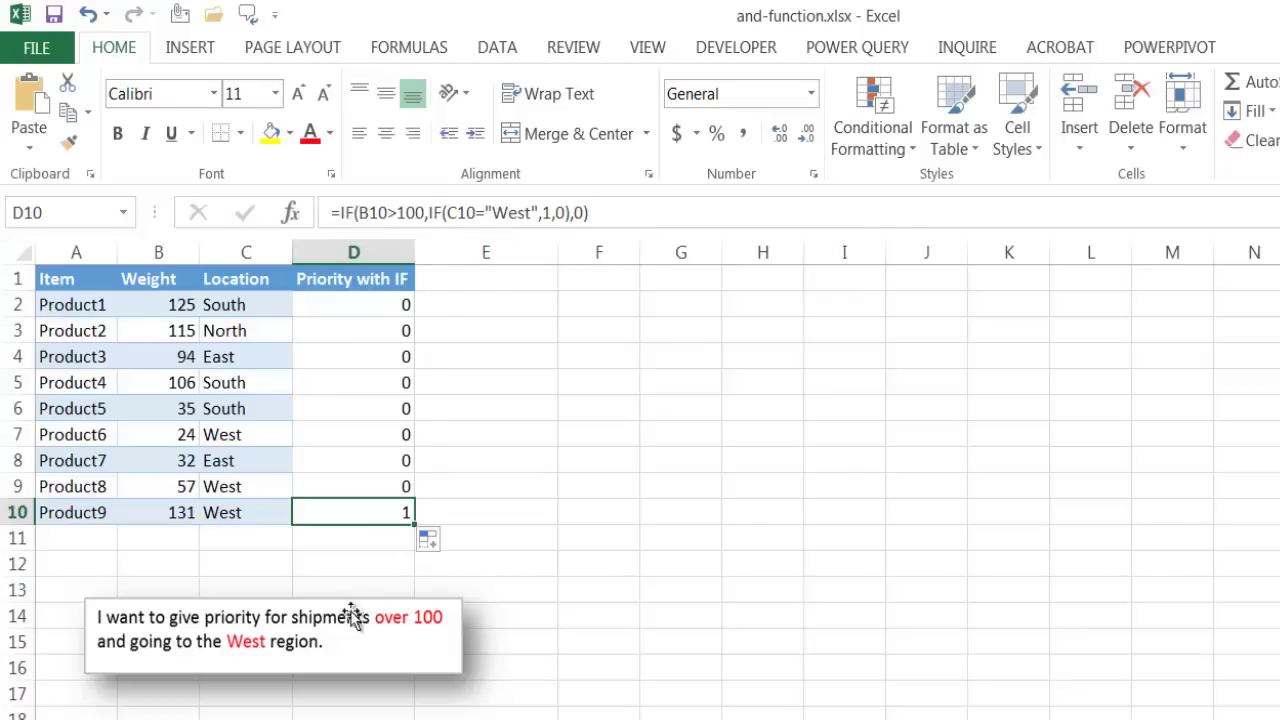
- Enter the header "Priority with AND" in cell E1
left_click(476, 278)
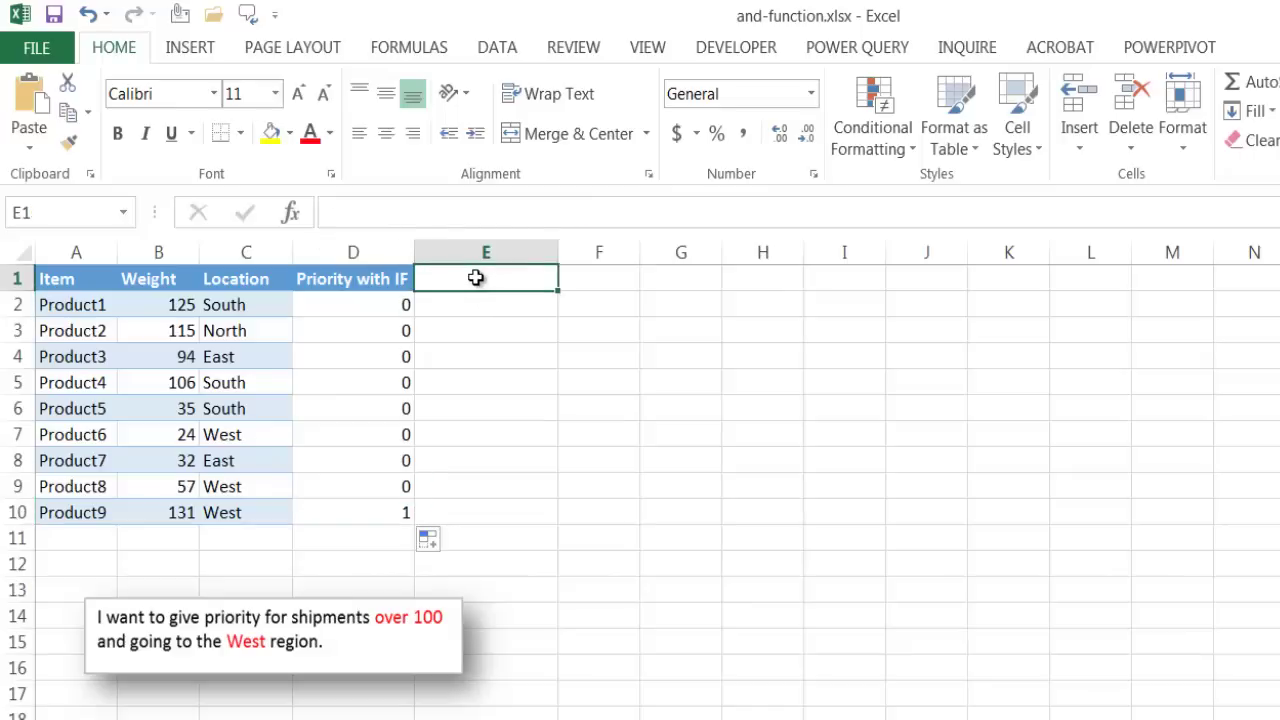
type("Prio")
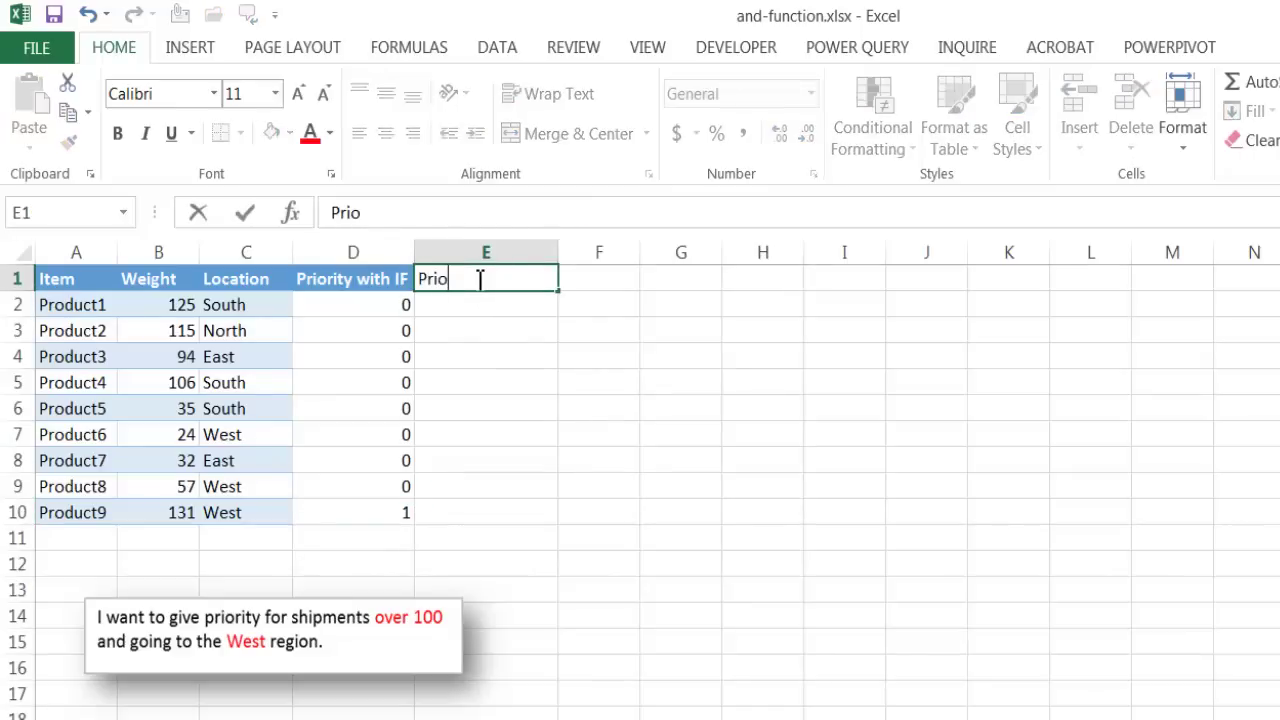
type("rity with AND")
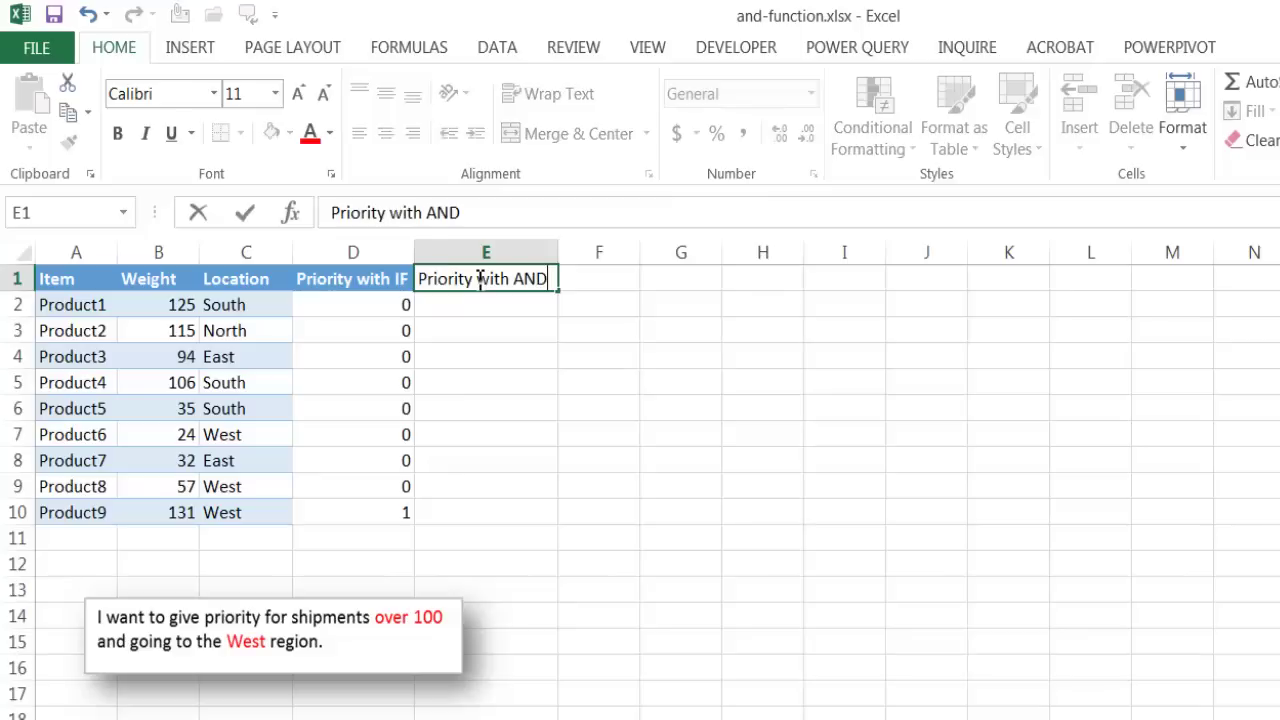
key("Return")
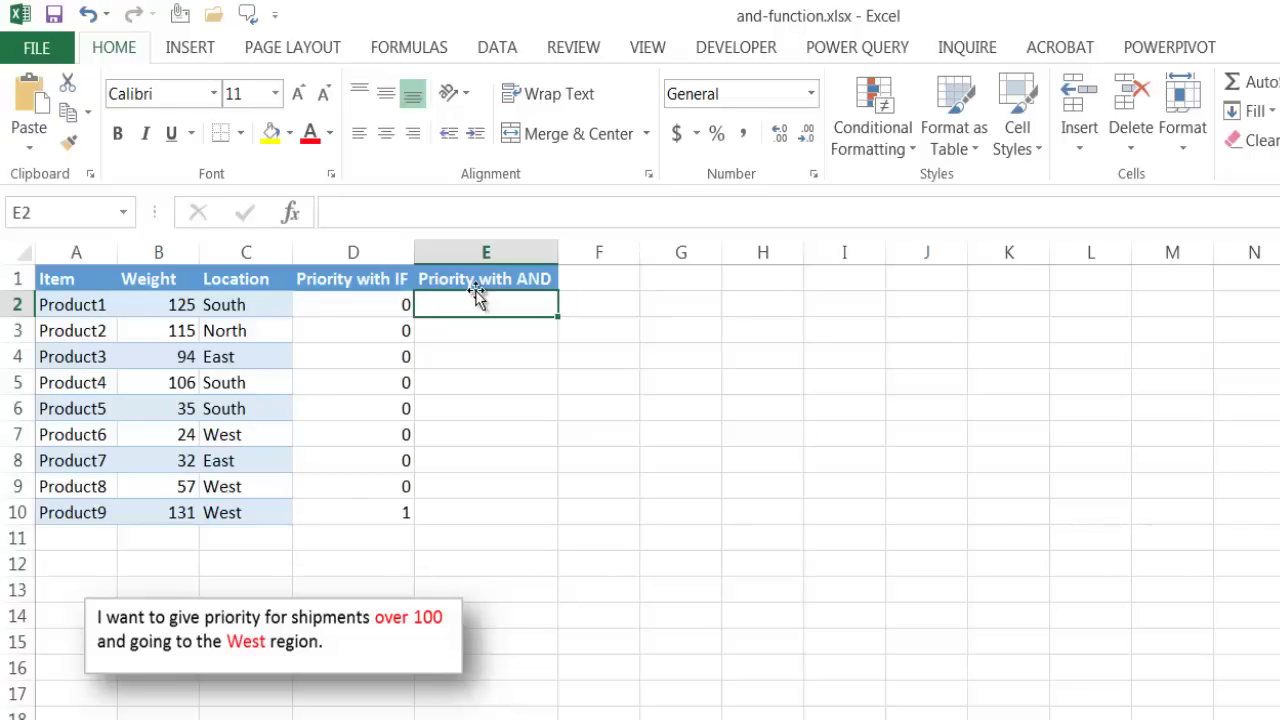
- Begin an IF formula in E2 with AND(B2>100,C2="West") as the logical test
type("=")
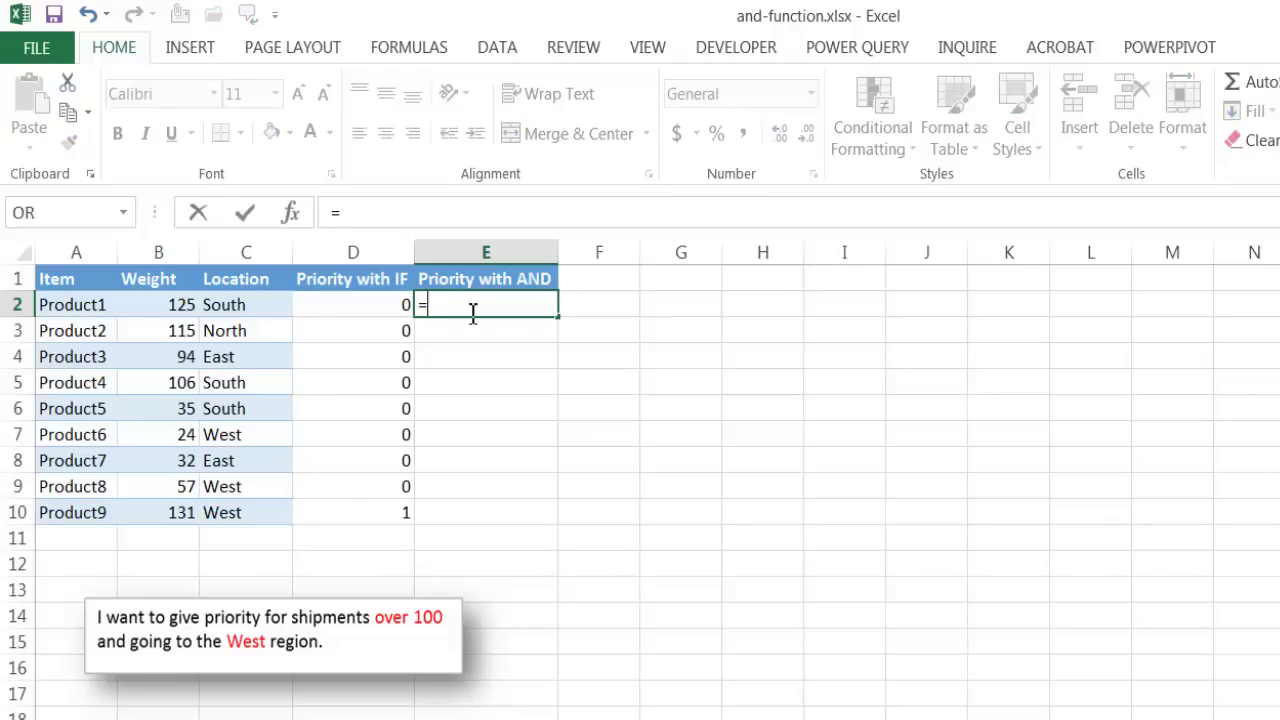
type("IF(")
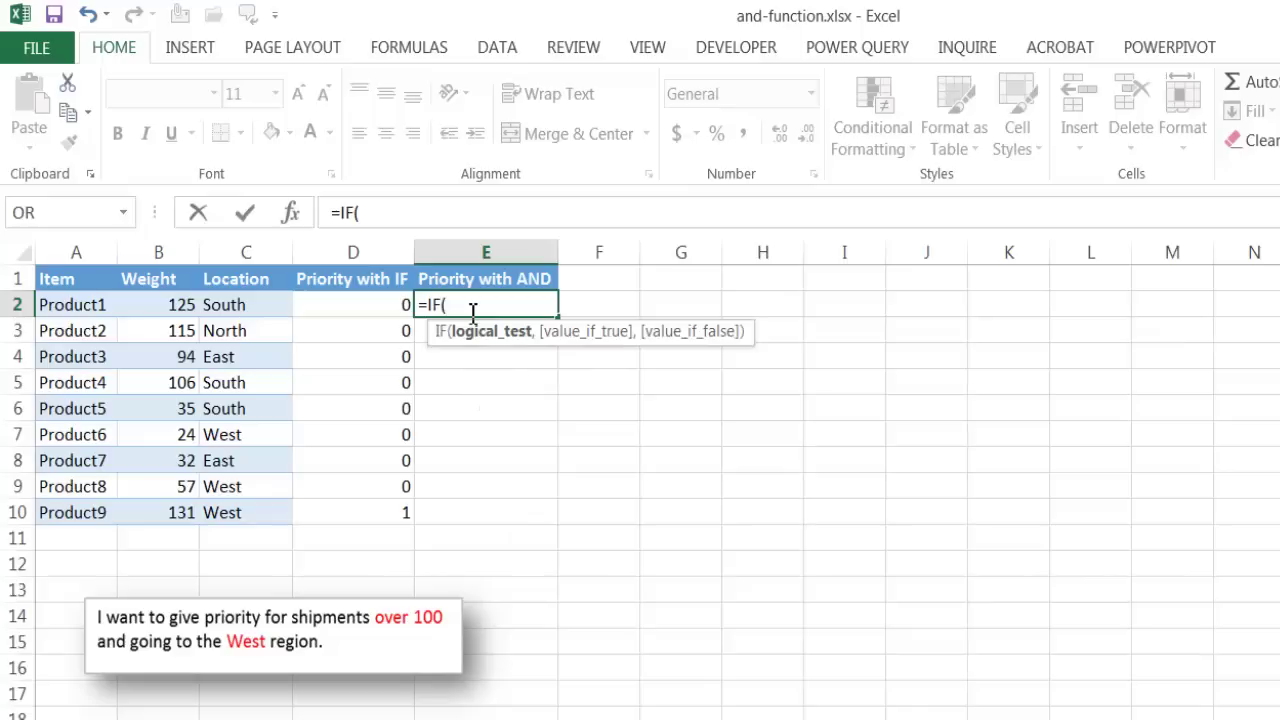
type("AND(")
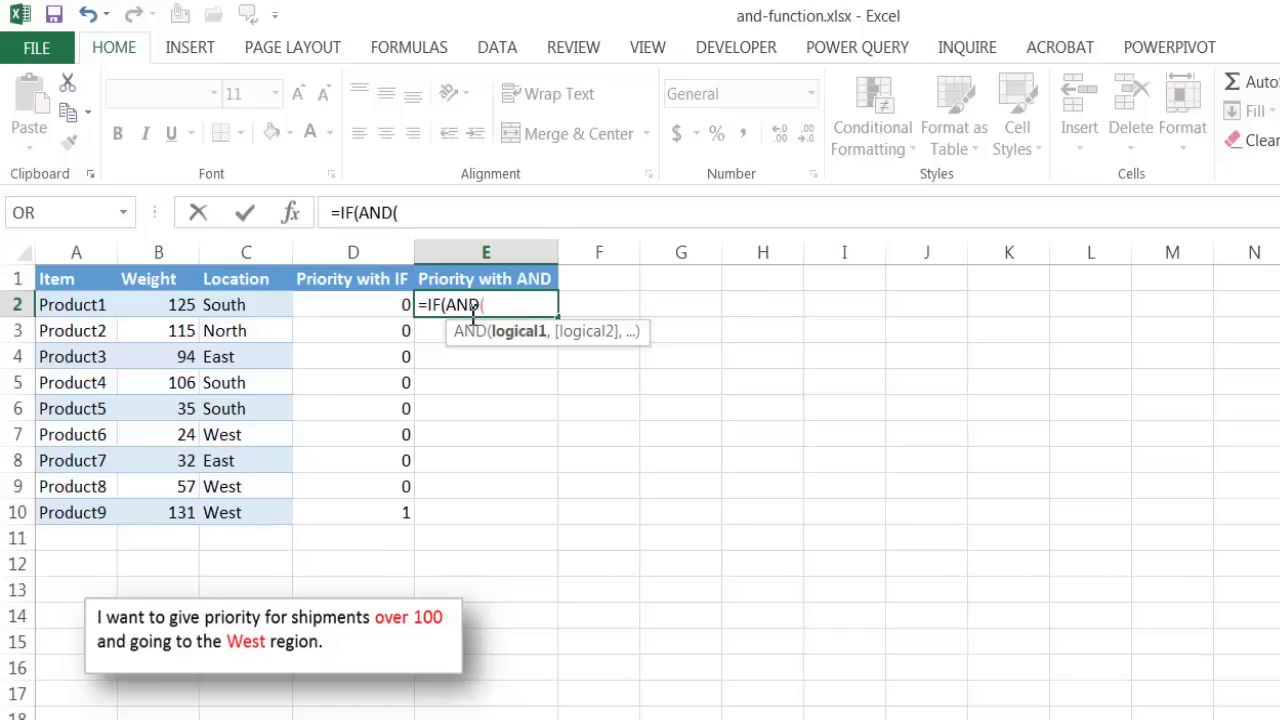
left_click(135, 305)
type(">100,")
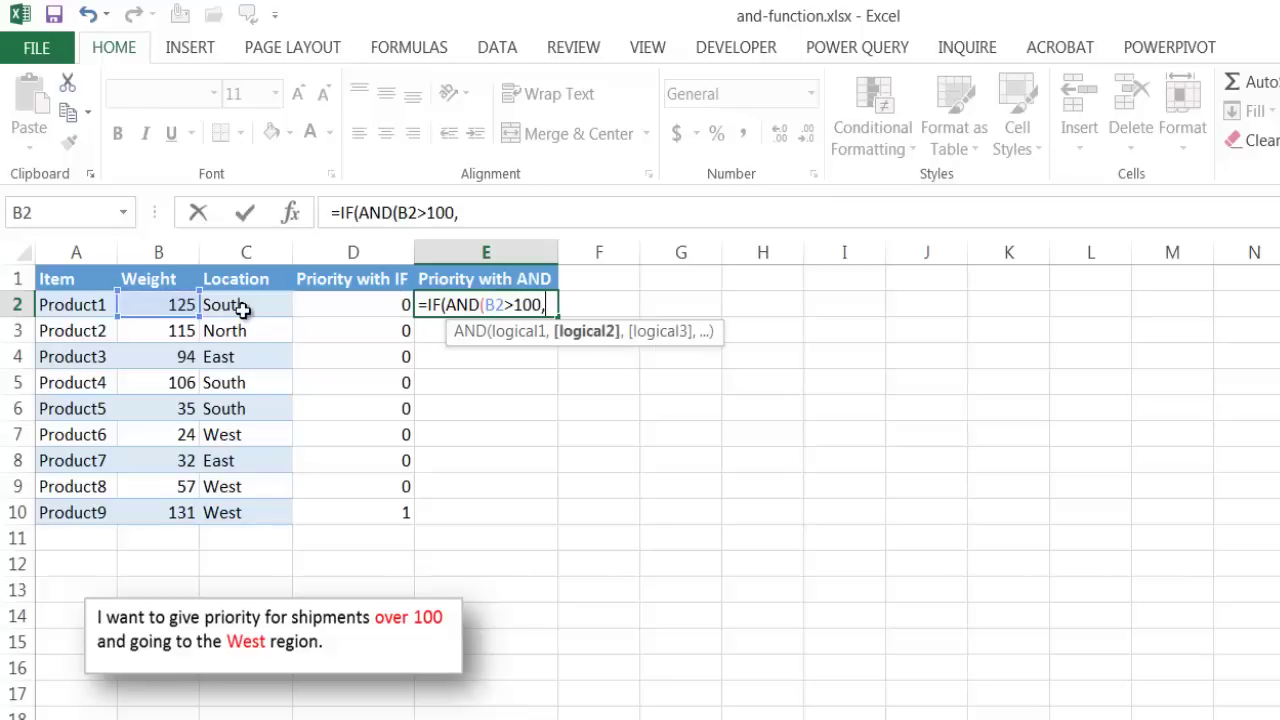
left_click(245, 308)
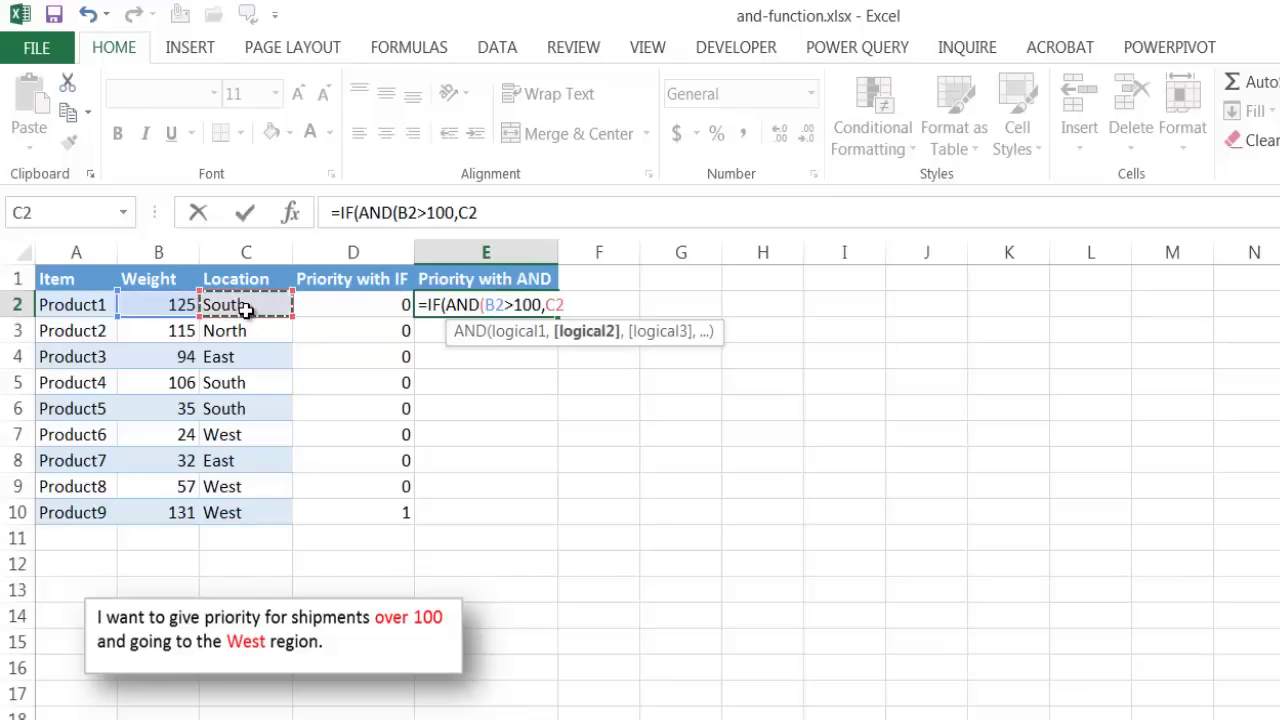
type("=\"West\"")
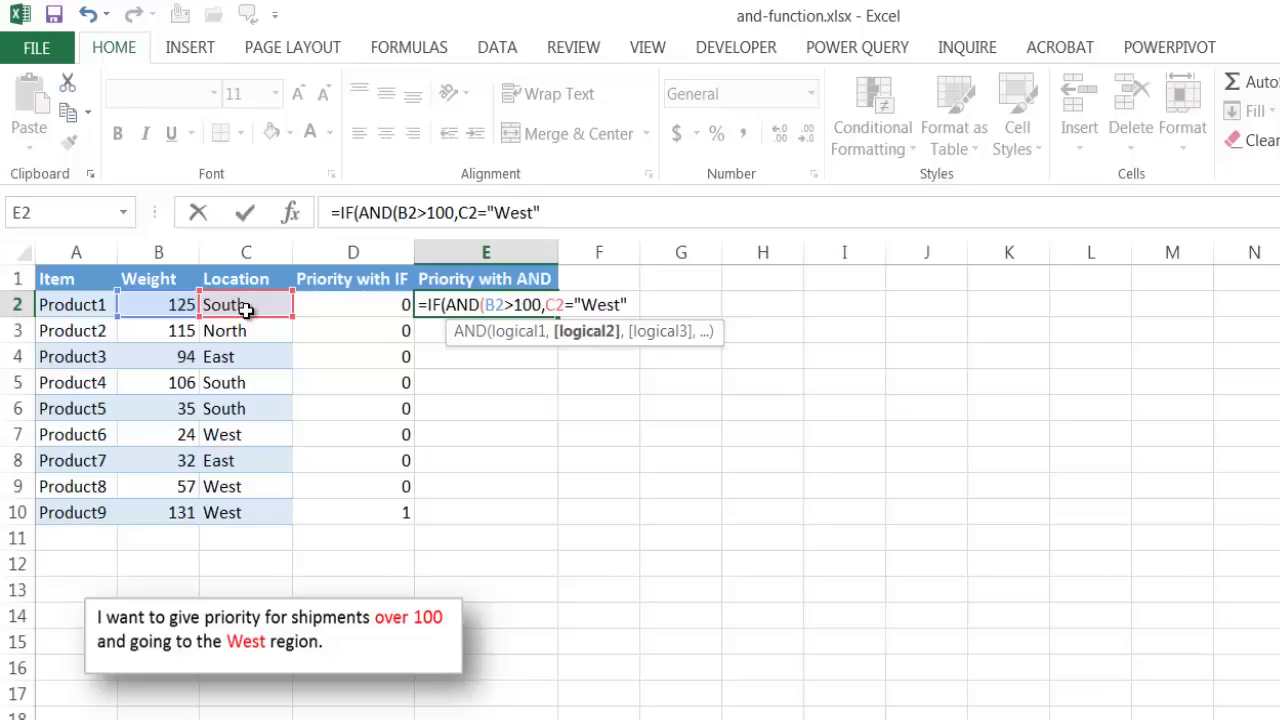
type(")")
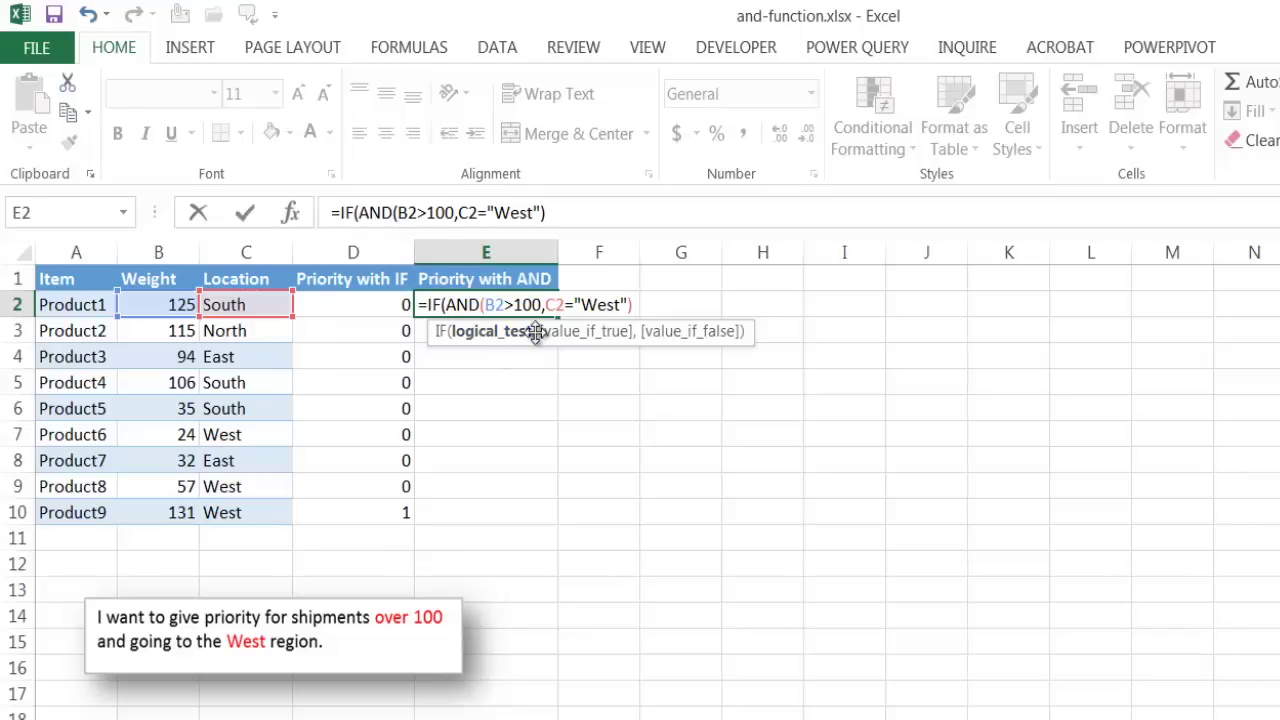
- Finish E2's formula with 1 as the value if true and 0 as the value if false
type(",")
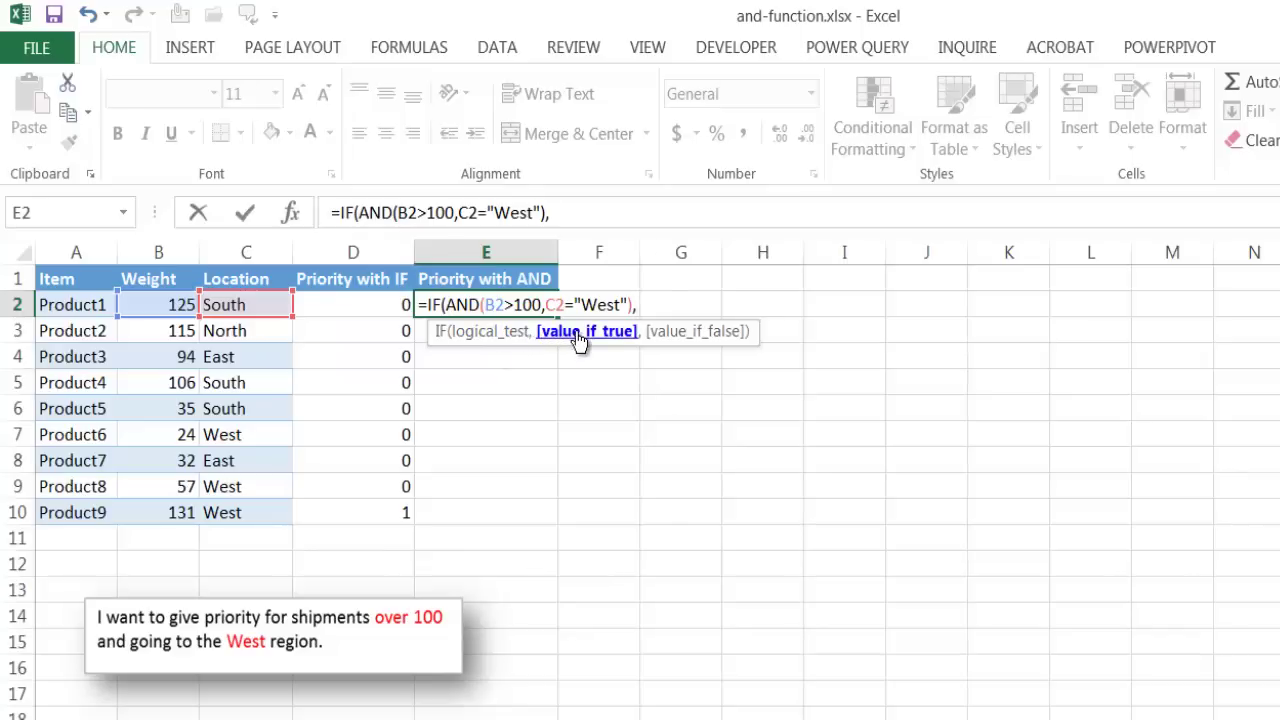
type("1")
type(",0")
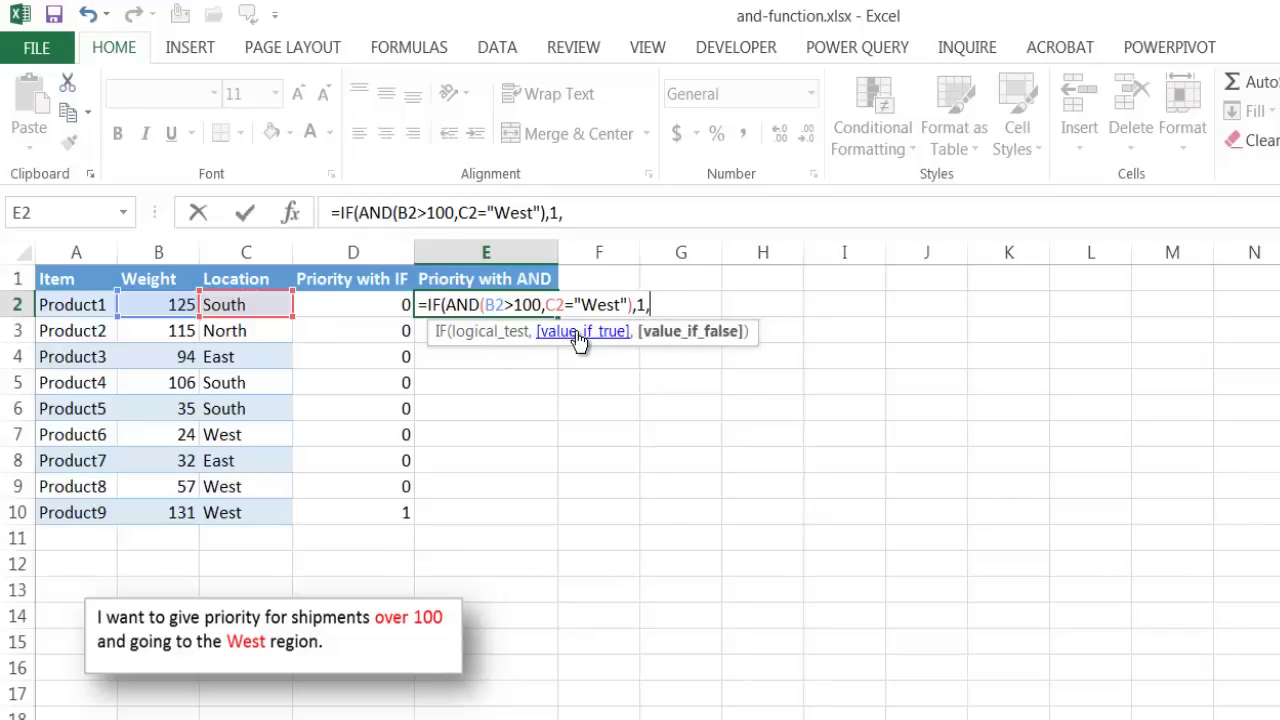
type(")")
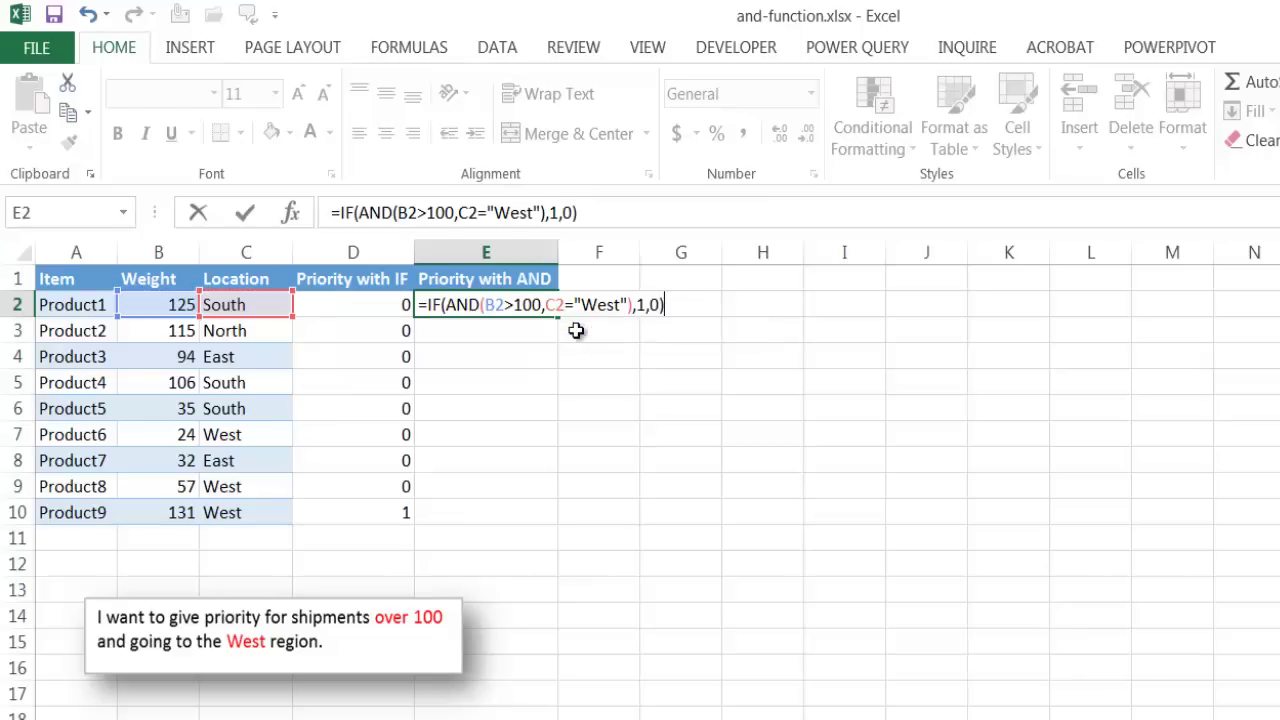
key("Return")
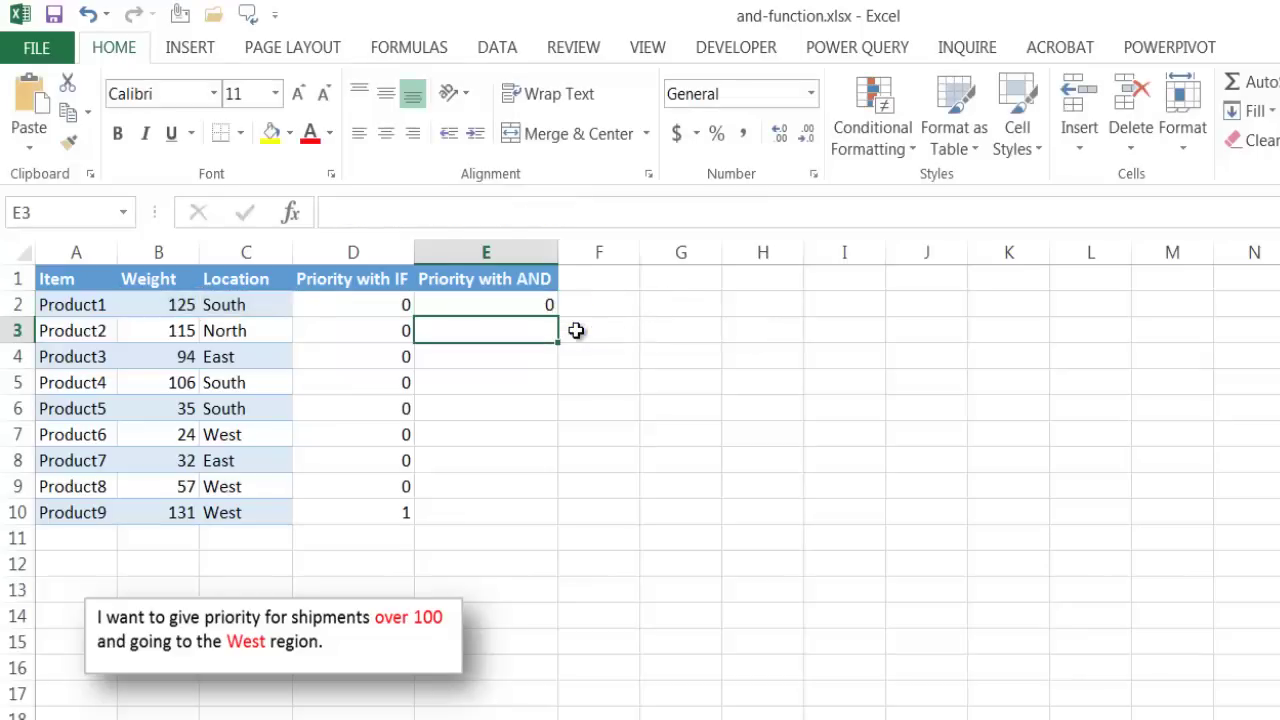
- Fill the AND formula from E2 down to E10 and compare Product9's formula with the nested IF version in D10
left_click(519, 302)
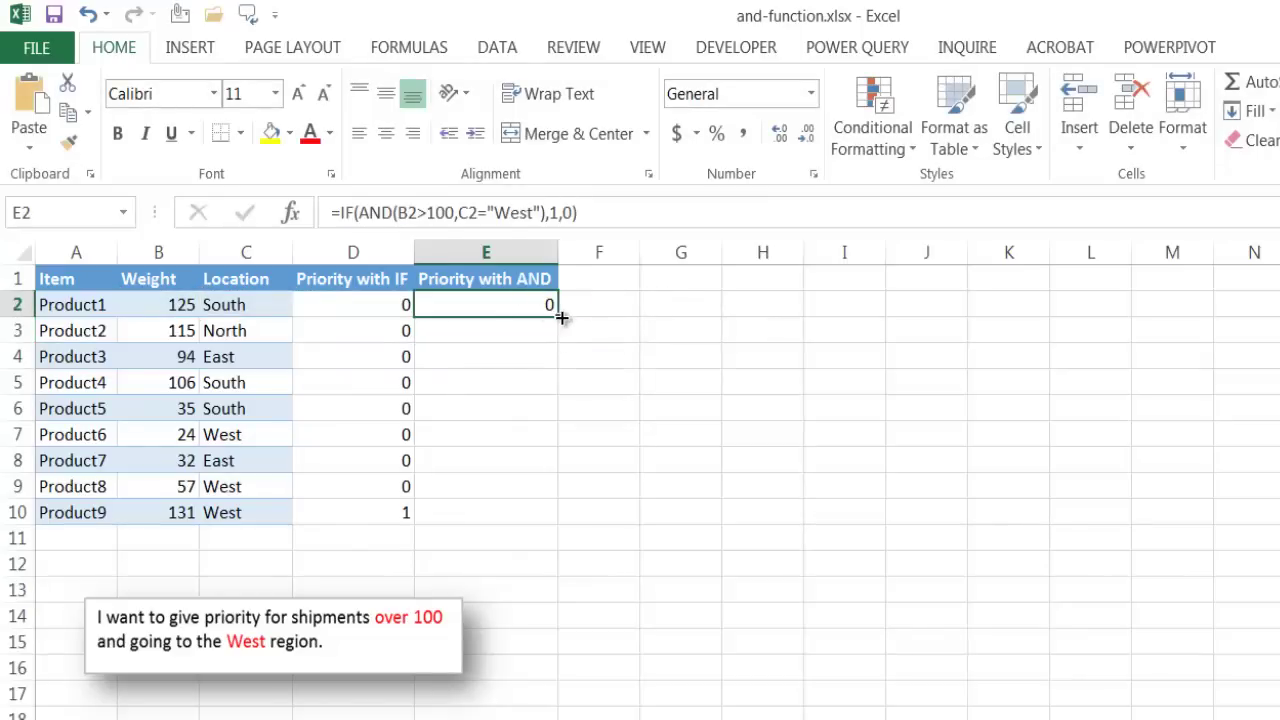
double_click(563, 316)
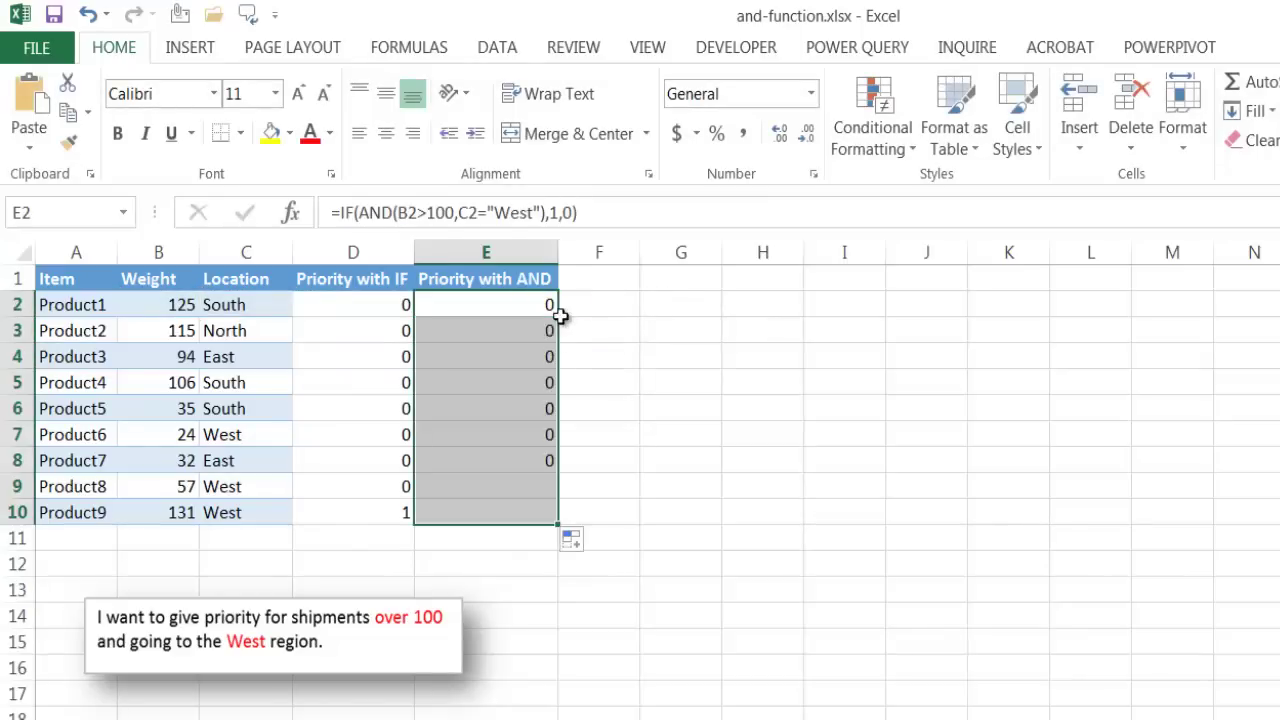
left_click(482, 513)
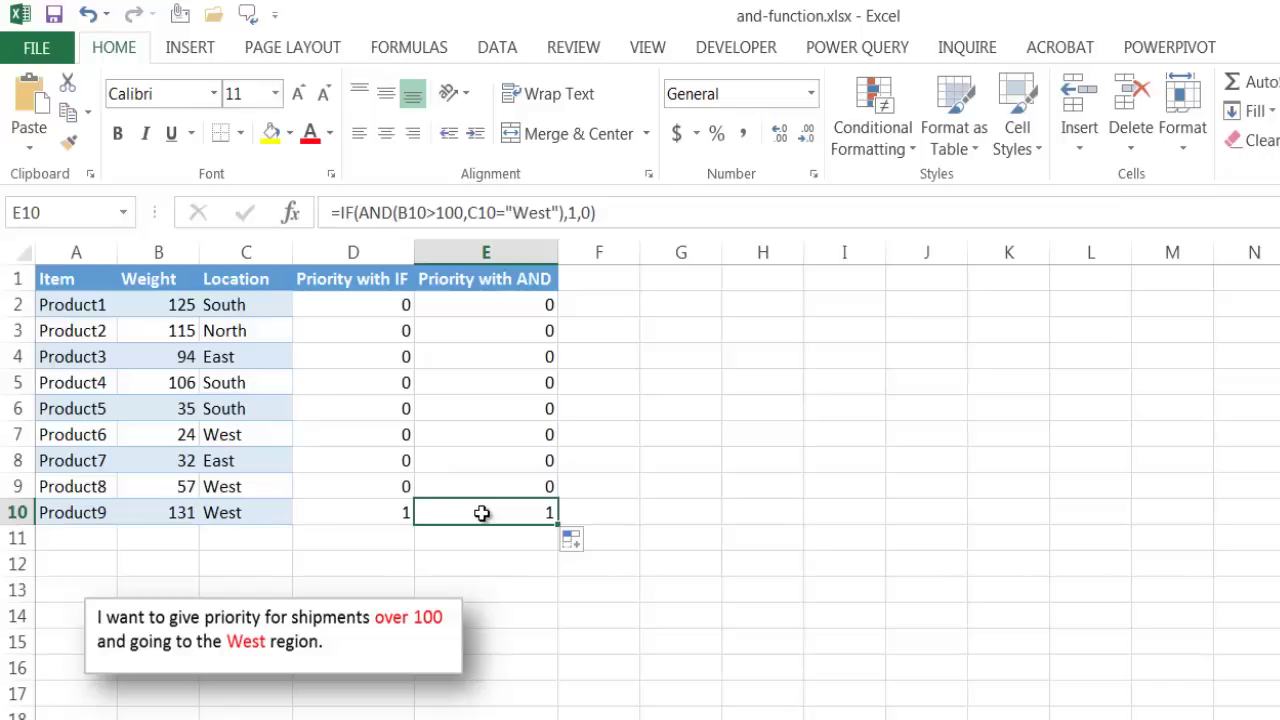
left_click(375, 517)
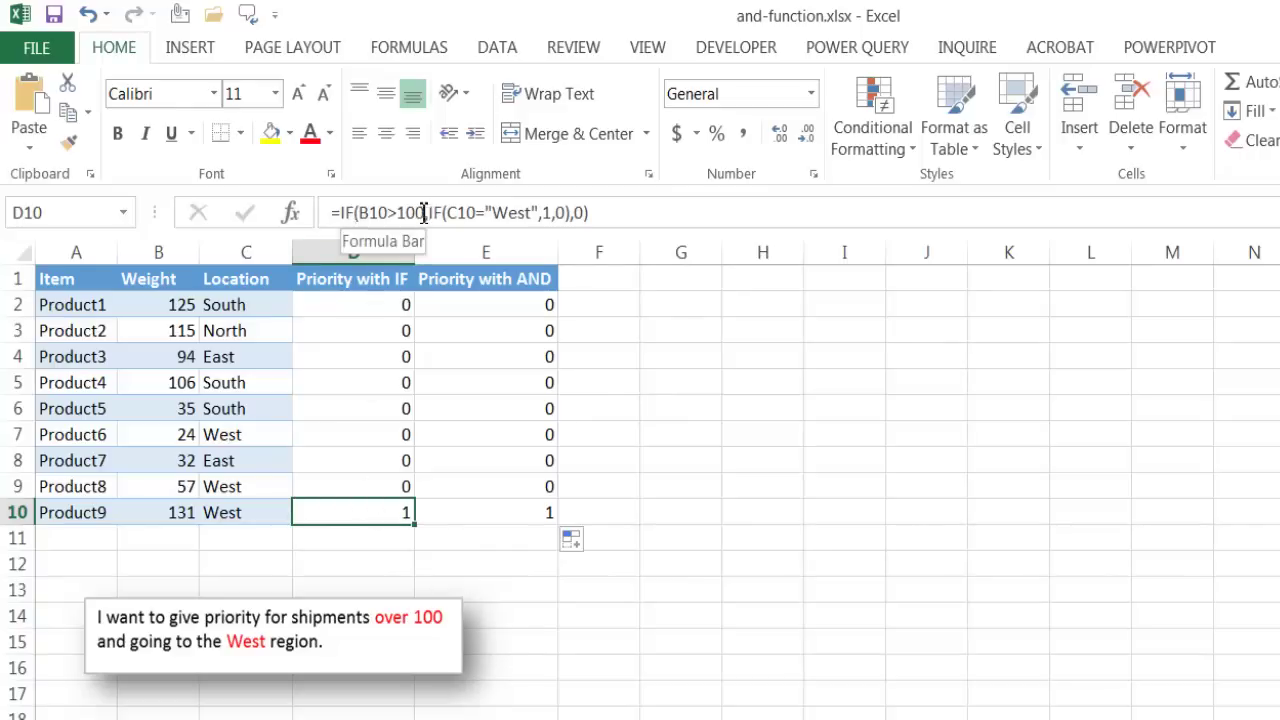
left_click(489, 512)
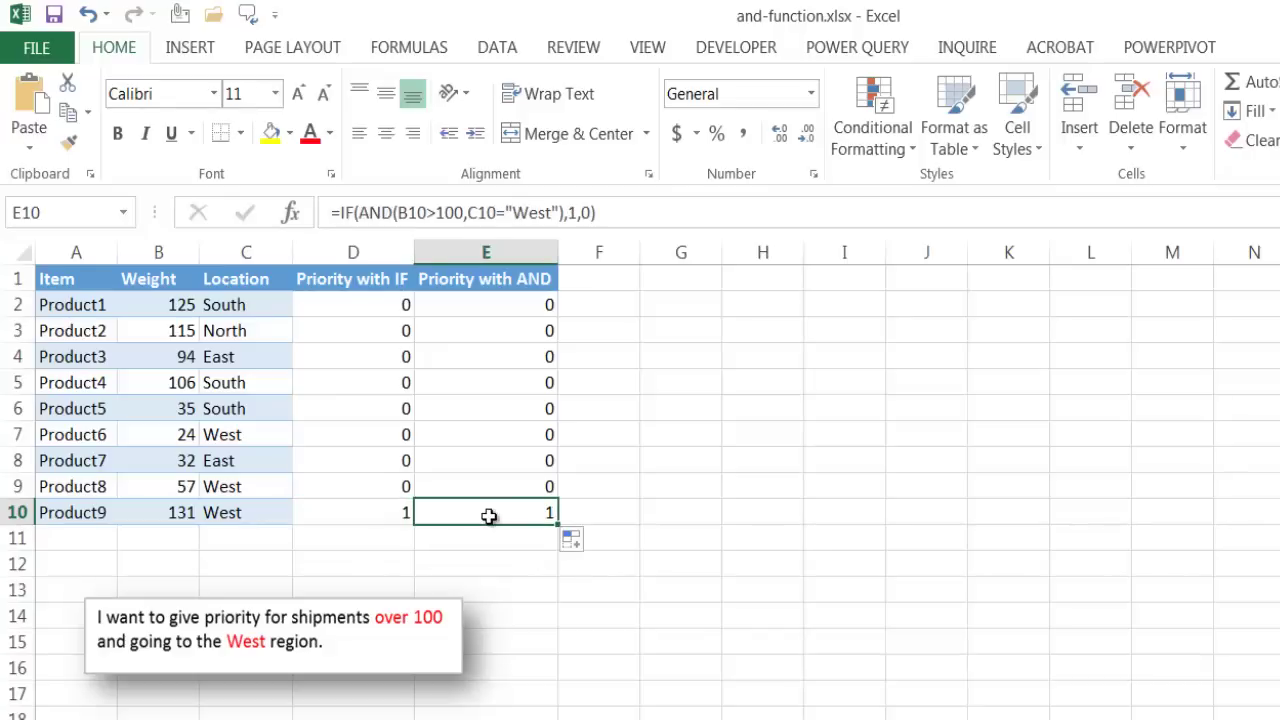